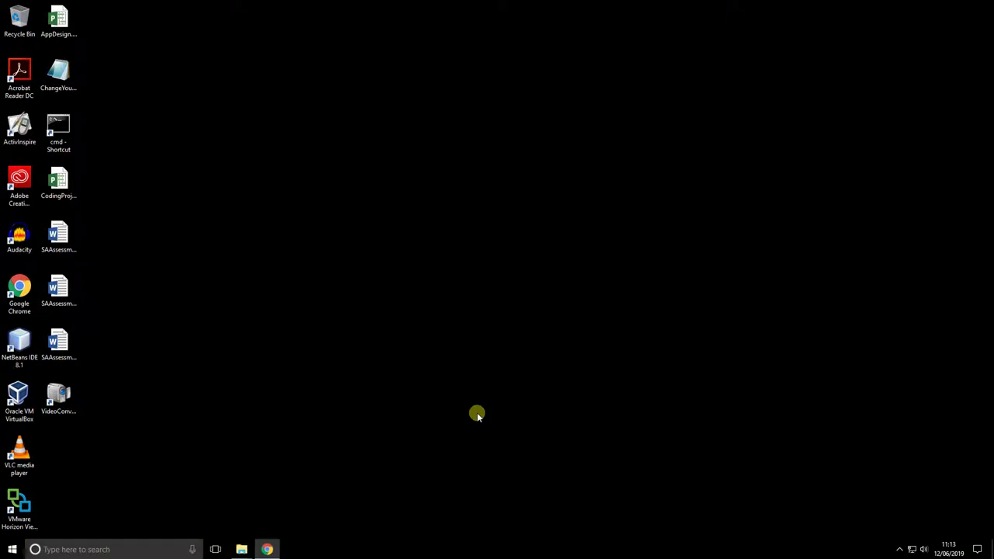
Search for excel from the Windows taskbar and launch Excel 2016
left_click(145, 548)
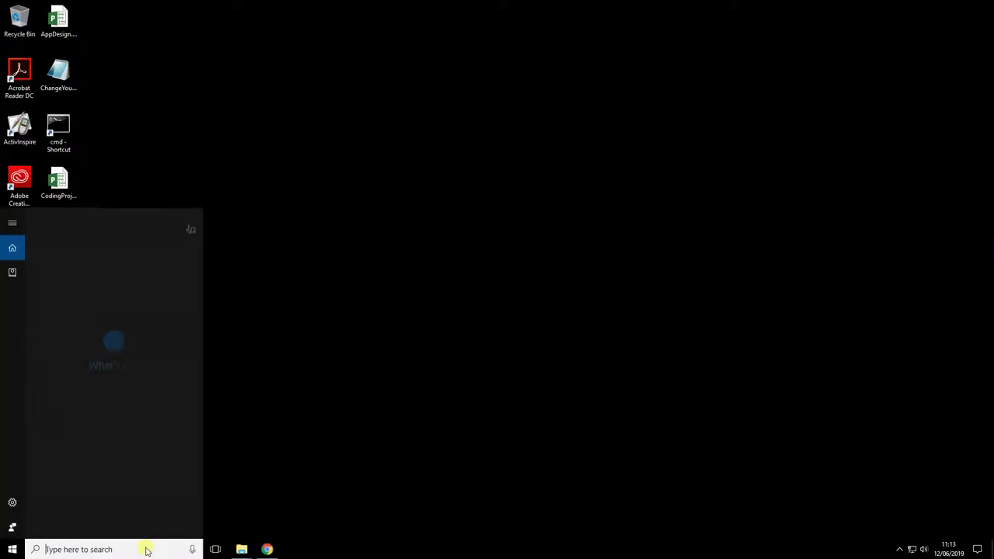
type("excel")
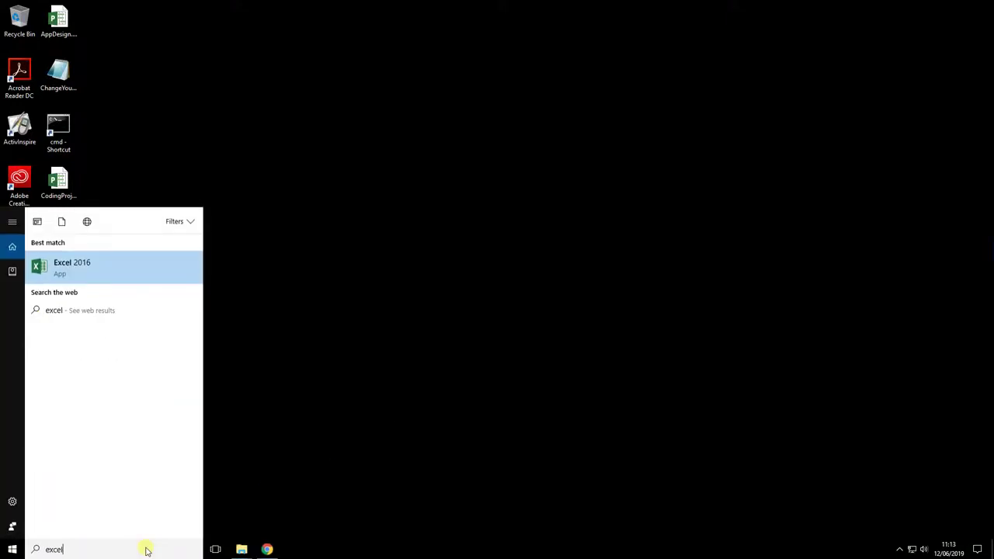
left_click(104, 280)
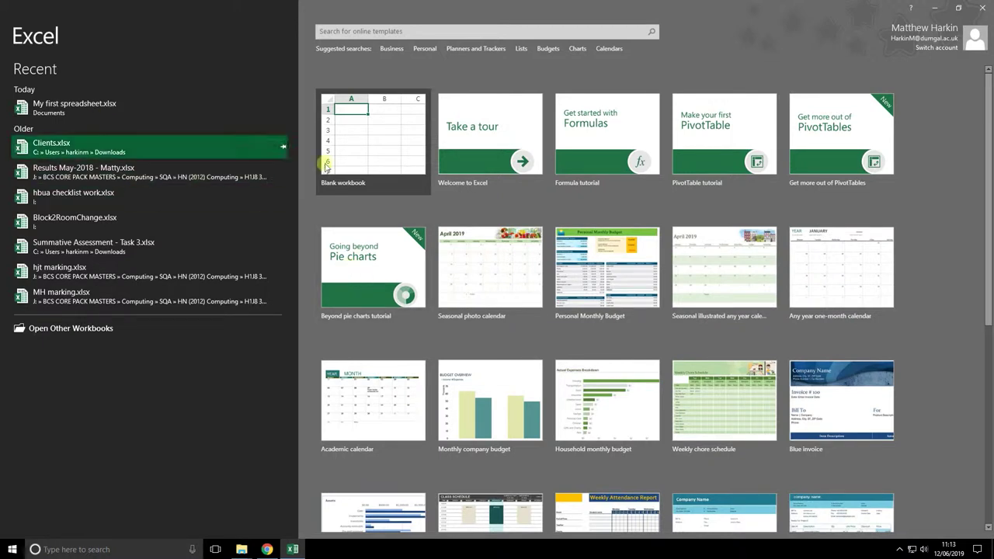
Create a blank workbook and zoom the sheet in well above 100% with the status-bar zoom control
left_click(381, 153)
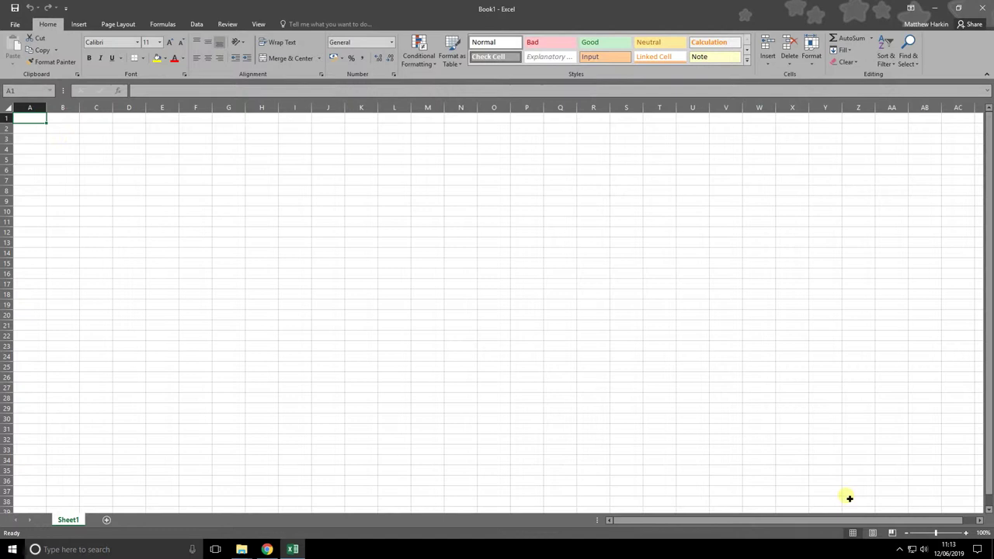
left_click(966, 533)
left_click(966, 534)
left_click(966, 533)
left_click(966, 534)
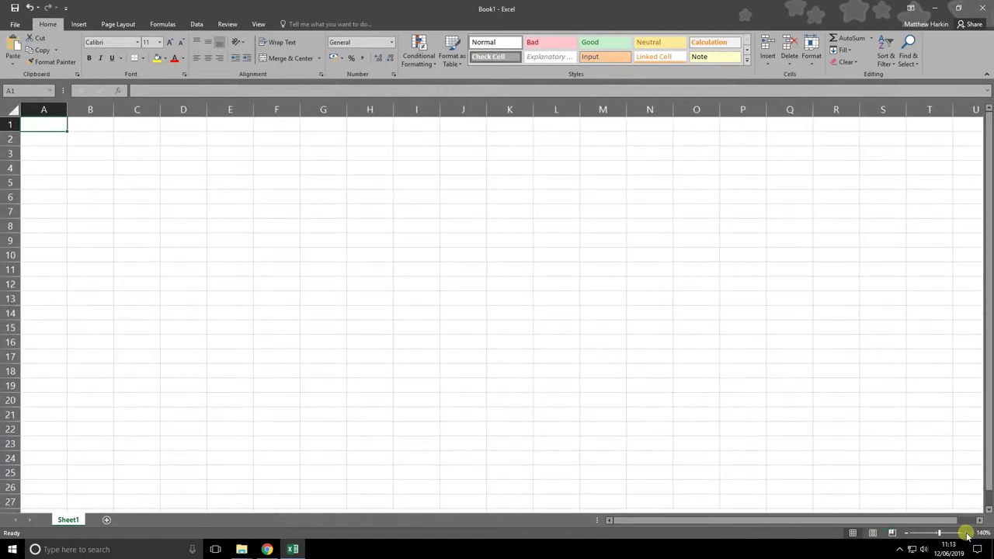
left_click(965, 534)
left_click(966, 533)
left_click(965, 533)
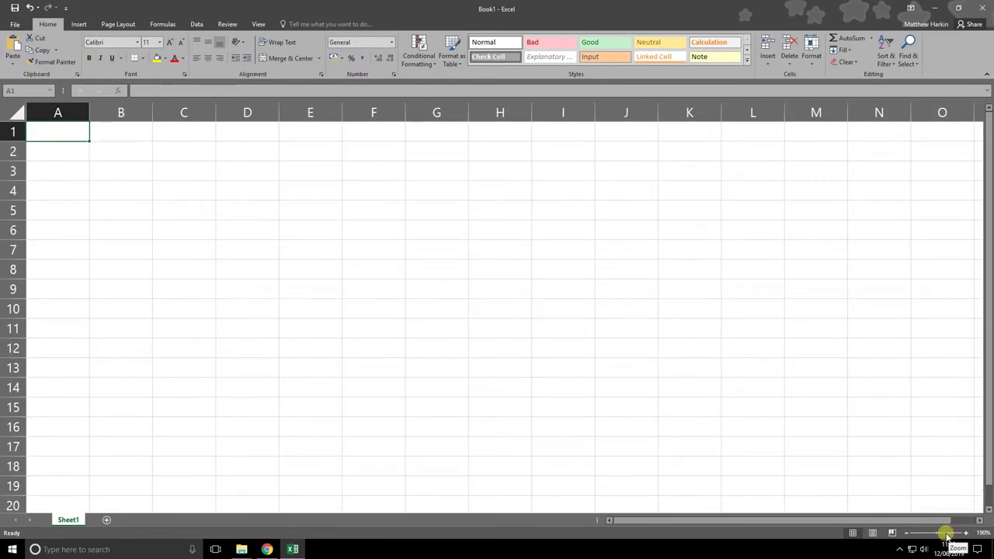
left_click(946, 536)
mouse_move(945, 536)
left_mouse_down()
mouse_move(931, 536)
mouse_move(941, 534)
left_mouse_up()
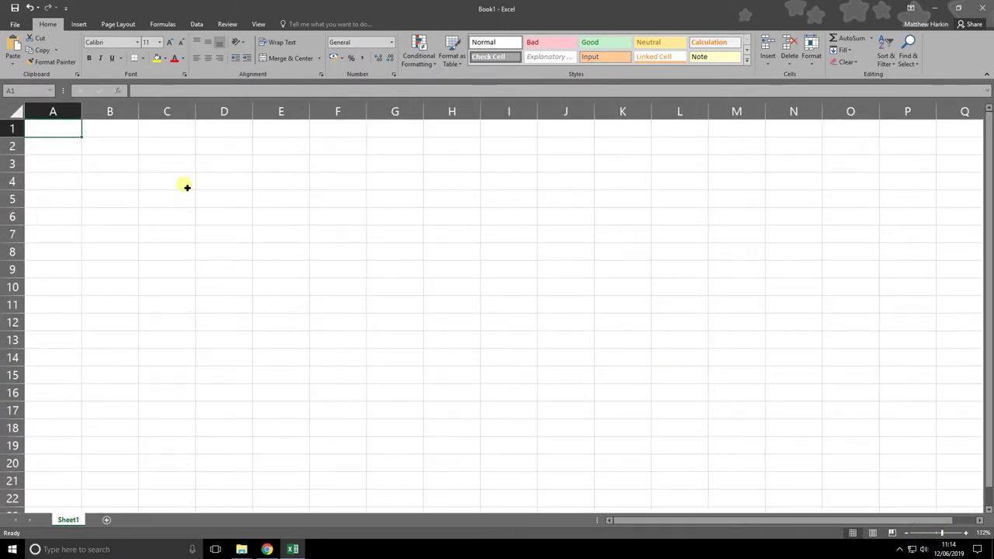
Enter 'Shop 1 total' in C2 and autofit column C
left_click(134, 160)
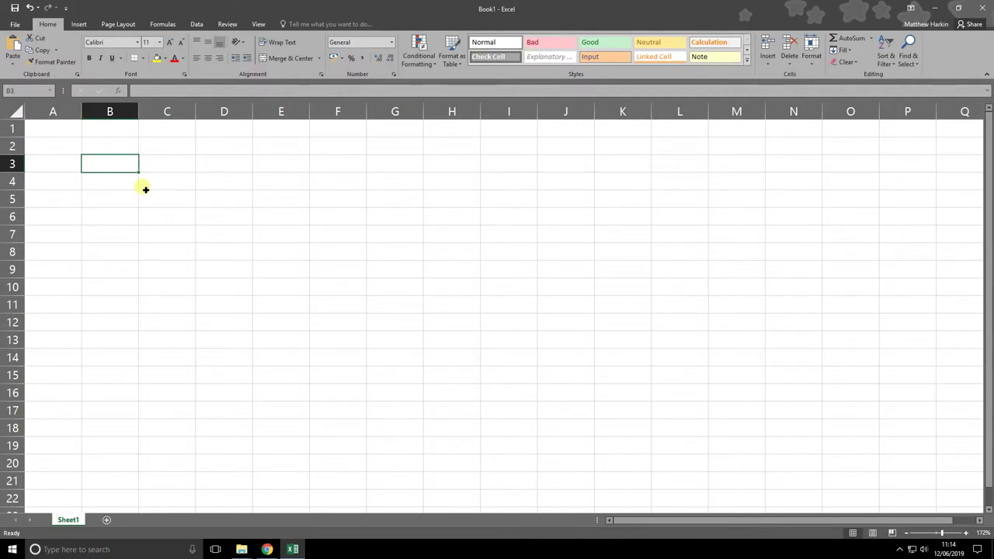
left_click(128, 148)
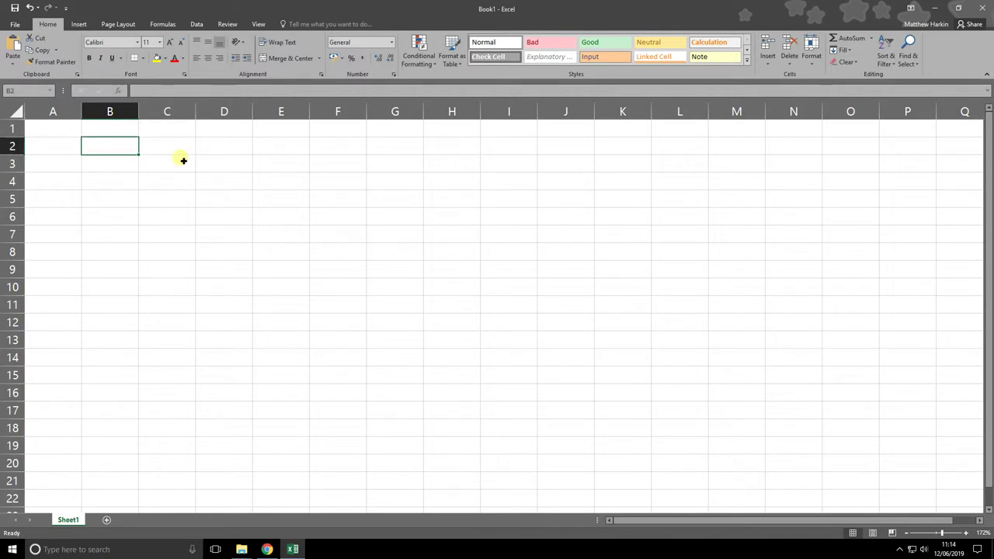
key("Right")
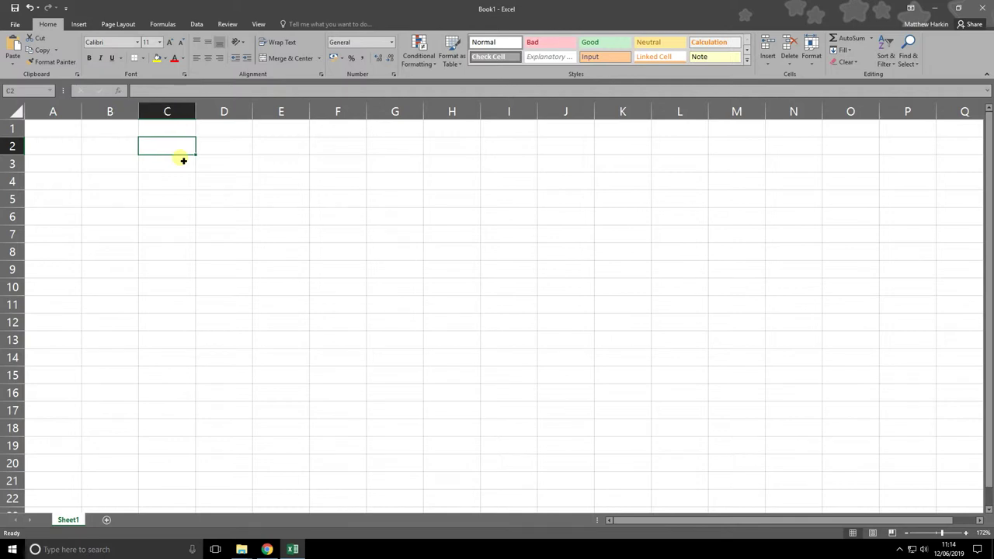
type("Shop 1 total")
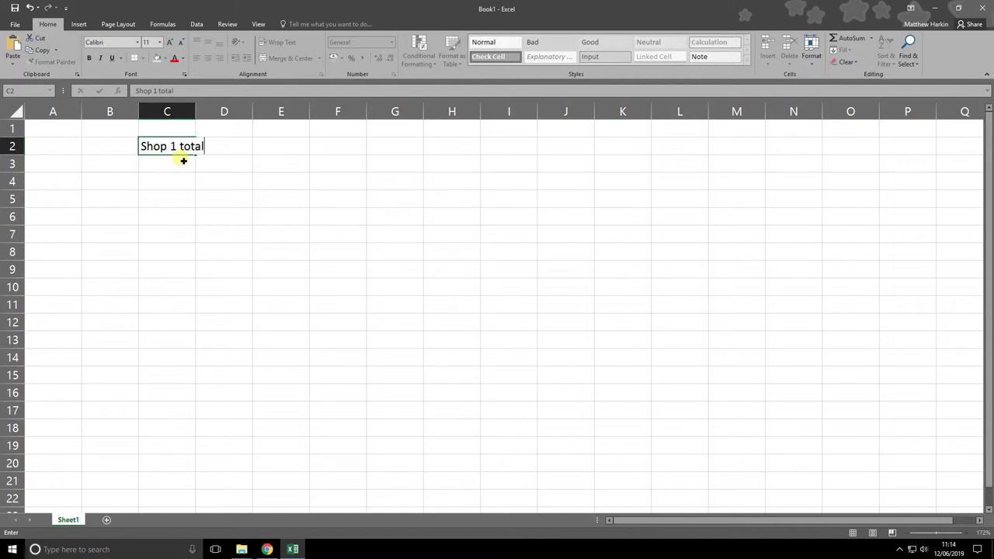
key("Return")
key("Up")
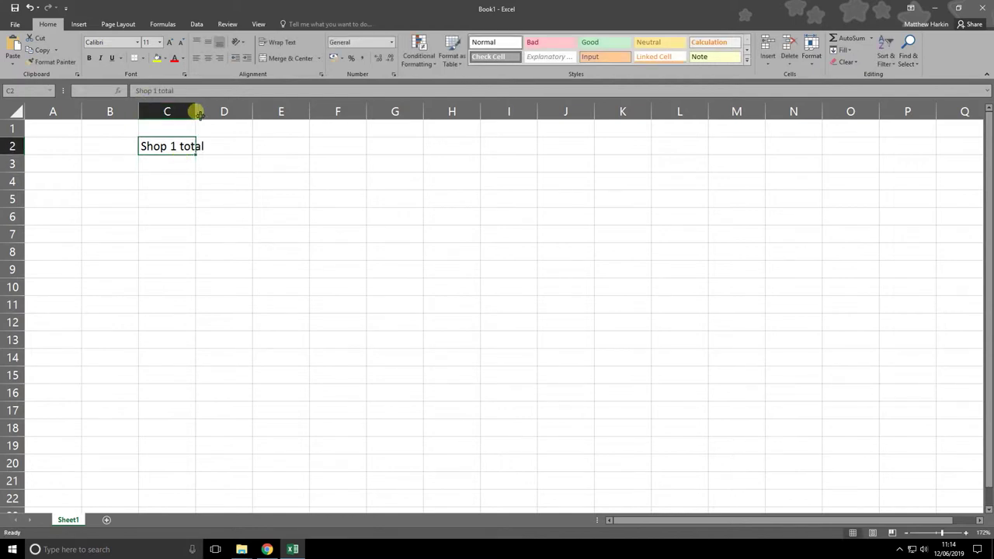
double_click(196, 111)
Copy the heading to D2, change it to 'Shop 2 total', and autofit column D
left_click(240, 148)
left_click(178, 146)
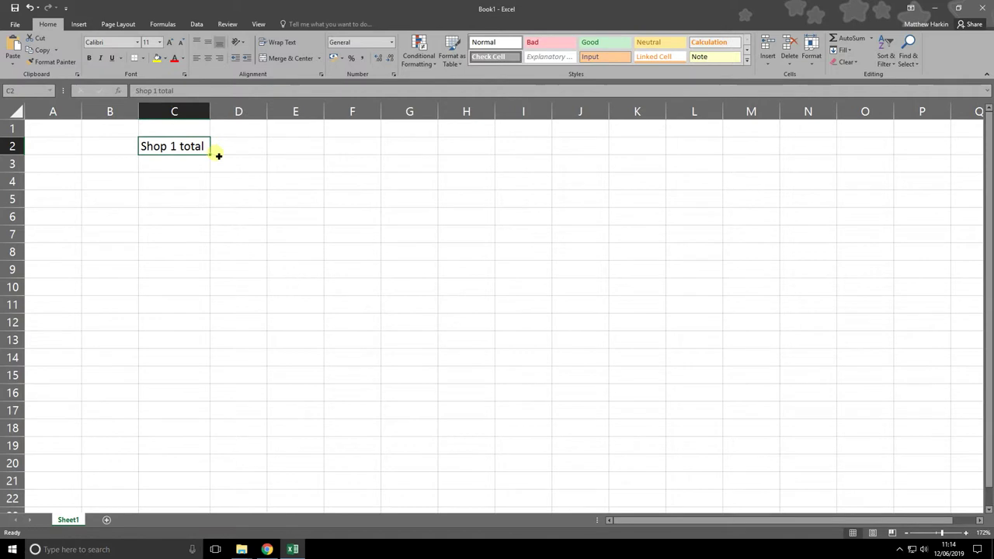
key("ctrl+c")
left_click(243, 150)
key("ctrl+v")
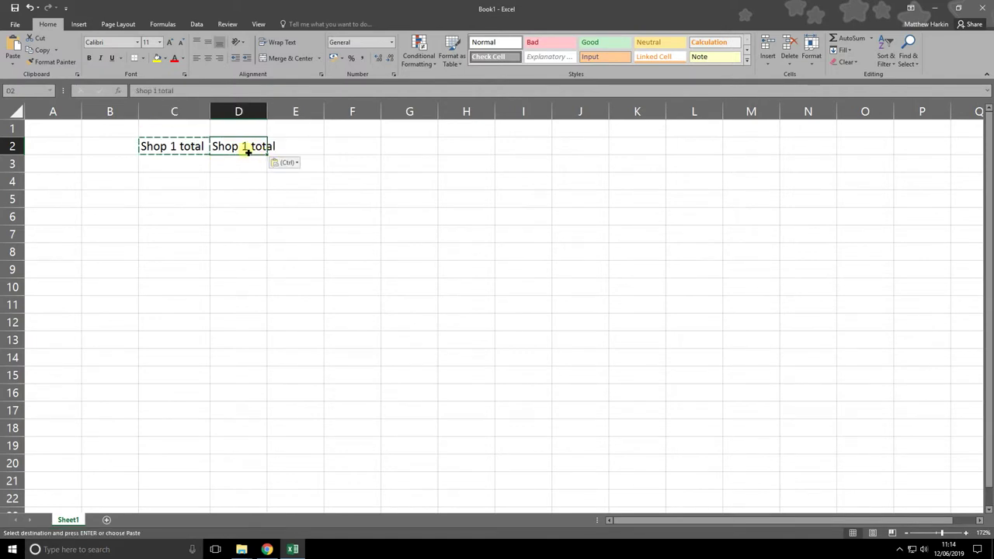
double_click(249, 149)
key("BackSpace")
type("2")
key("Return")
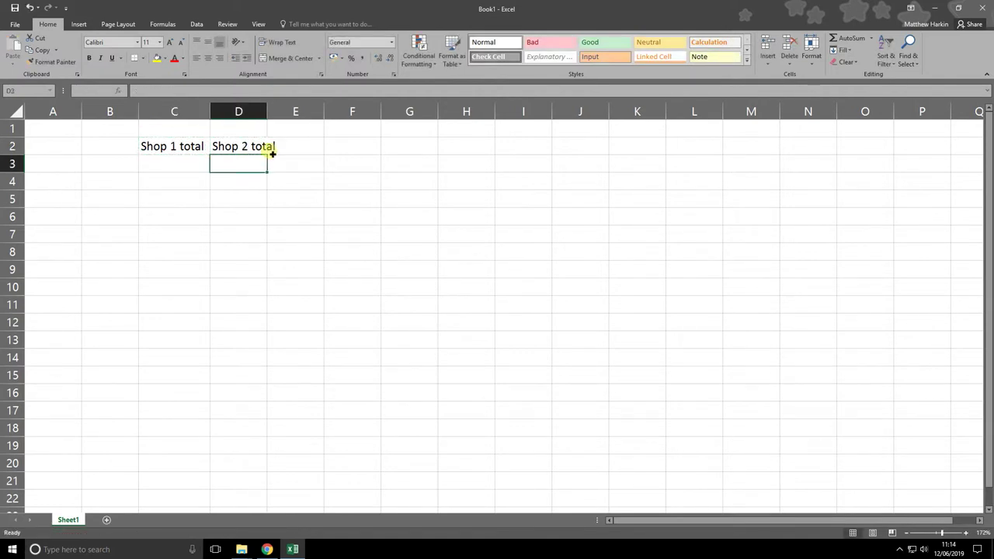
double_click(271, 116)
Copy the heading to E2, change it to 'Shop 3 total', and autofit column E
left_click(311, 147)
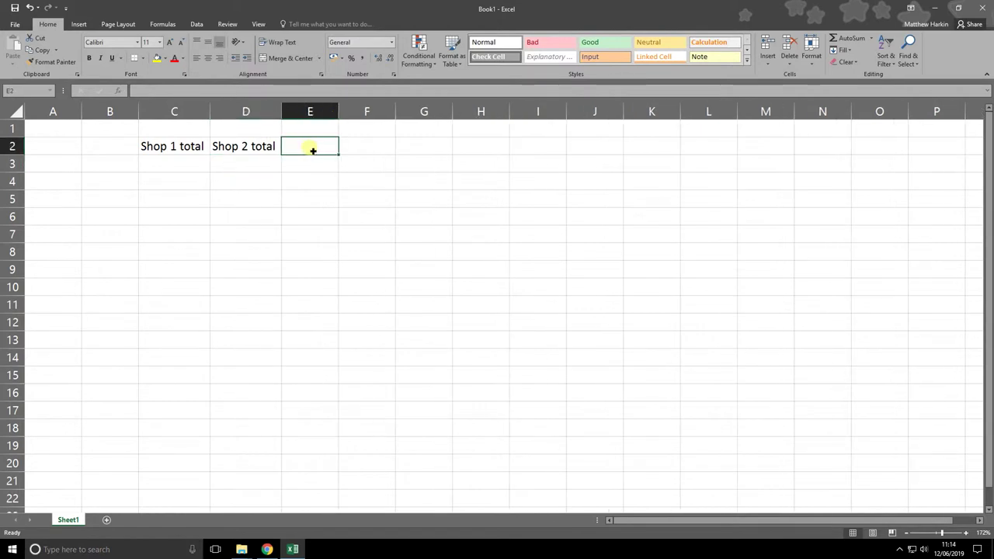
left_click(278, 153)
key("ctrl+c")
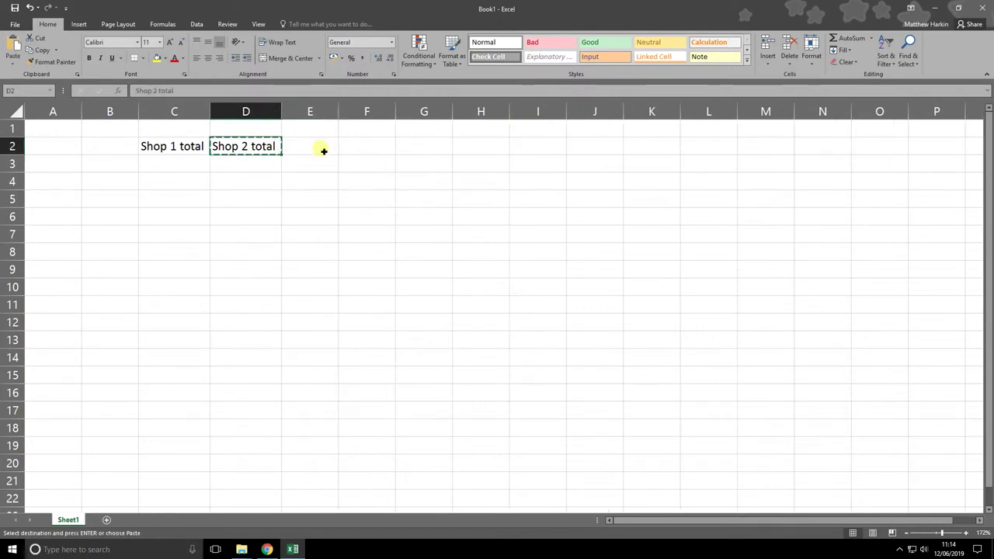
left_click(321, 149)
key("ctrl+v")
key("Escape")
key("F2")
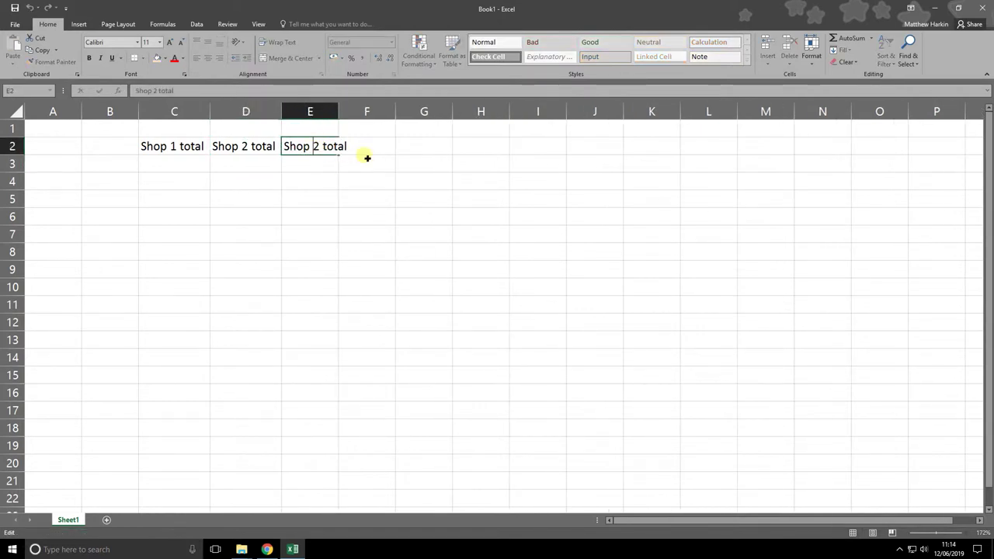
type("3")
key("Return")
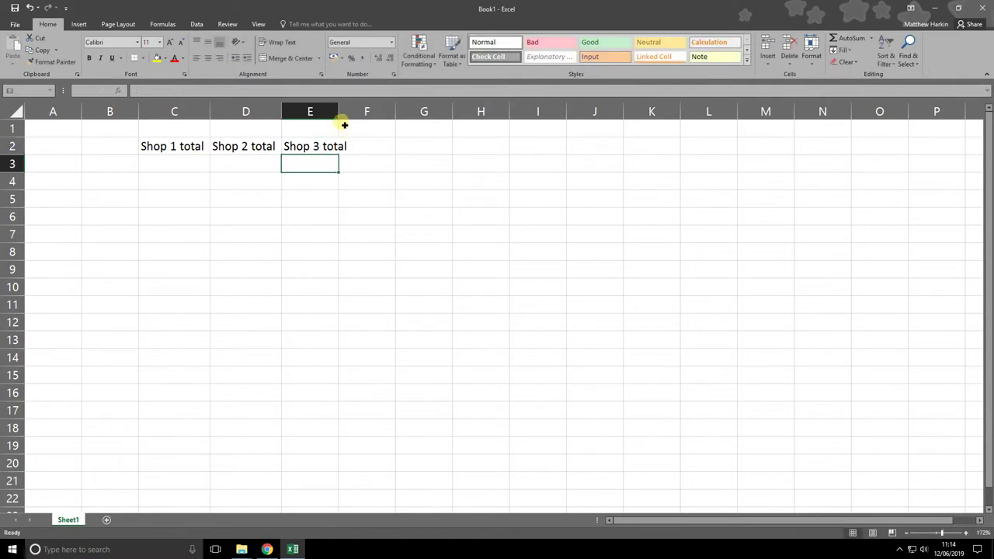
double_click(339, 111)
Copy the heading into F2, change it to 'Shop 4 total', and autofit column F
left_click(329, 144)
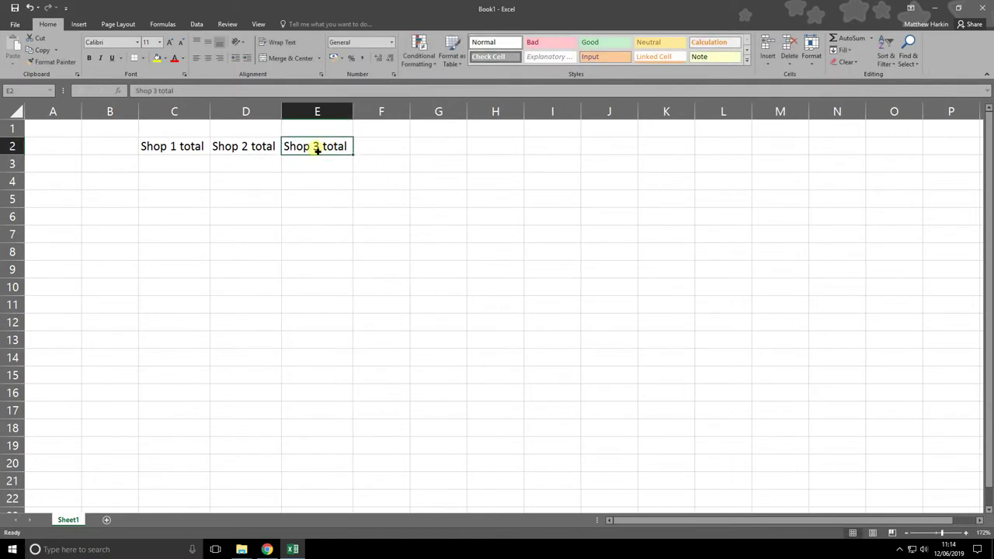
right_click(318, 151)
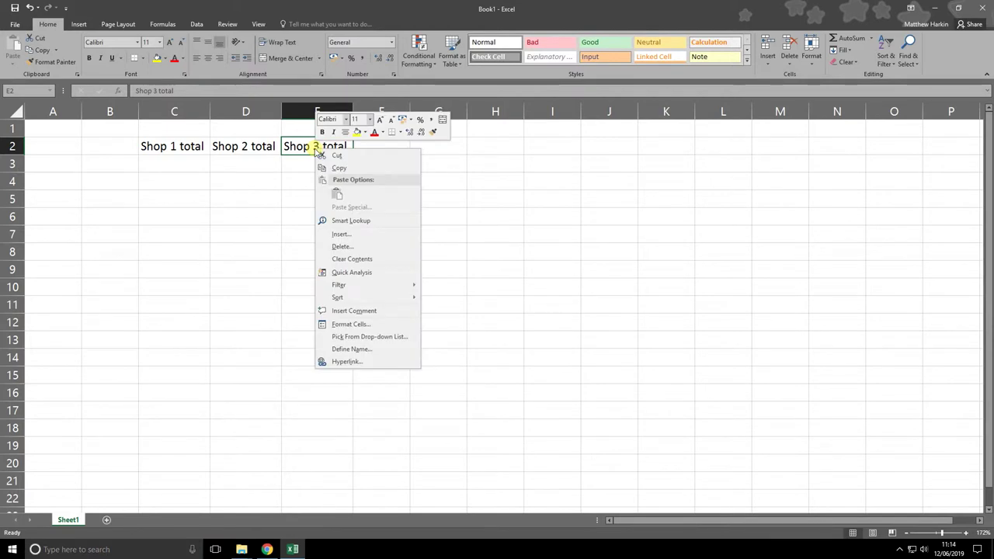
key("Escape")
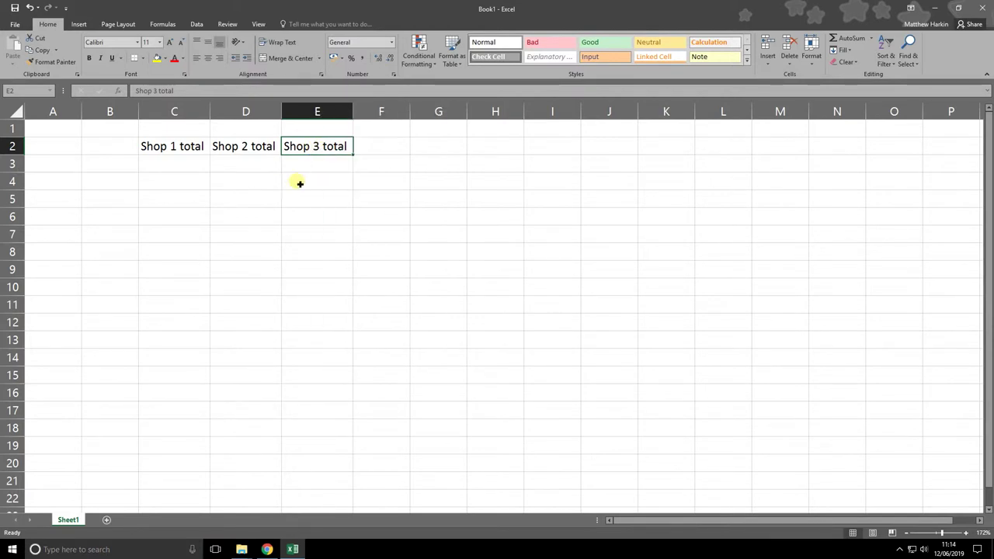
left_click_drag(351, 155, 388, 155)
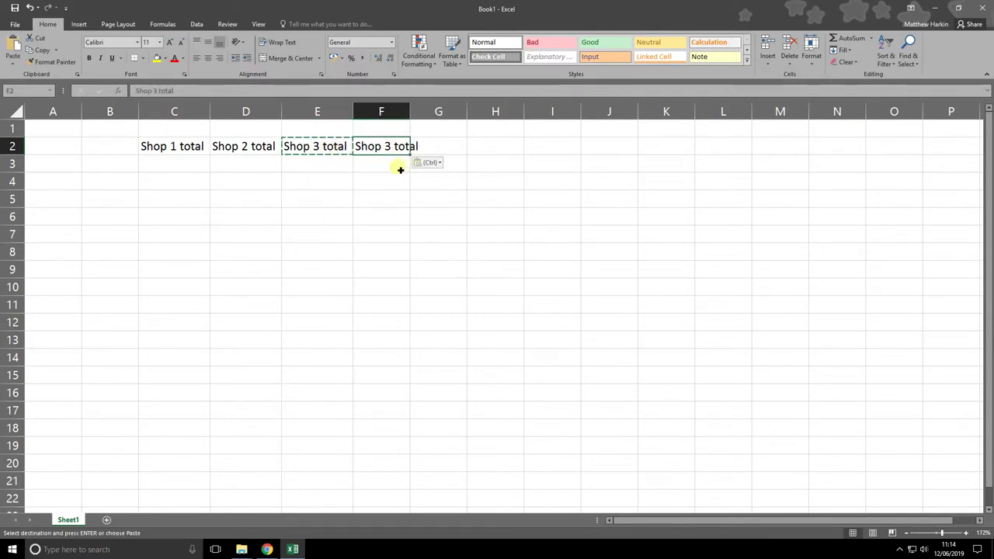
left_click(398, 154)
double_click(393, 154)
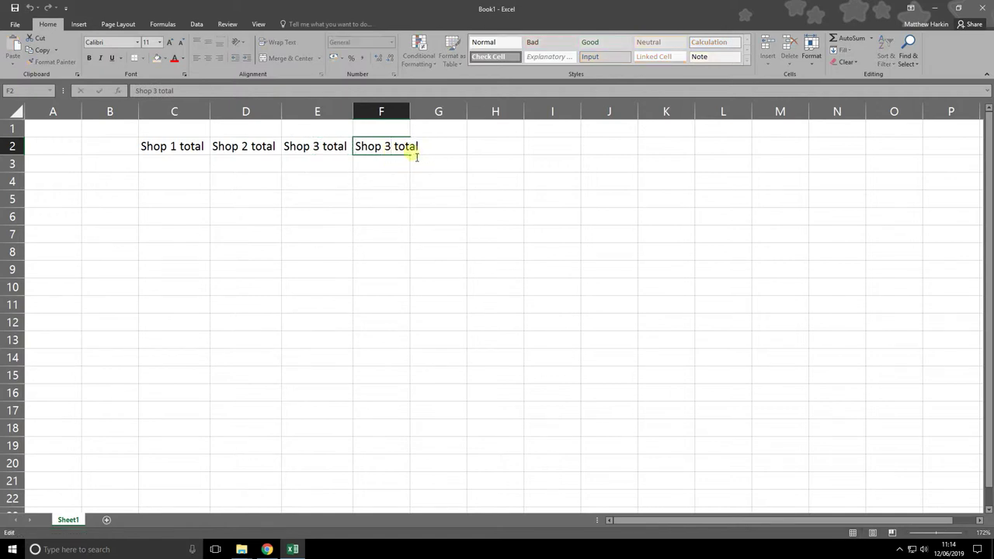
key("BackSpace")
type("4")
key("Return")
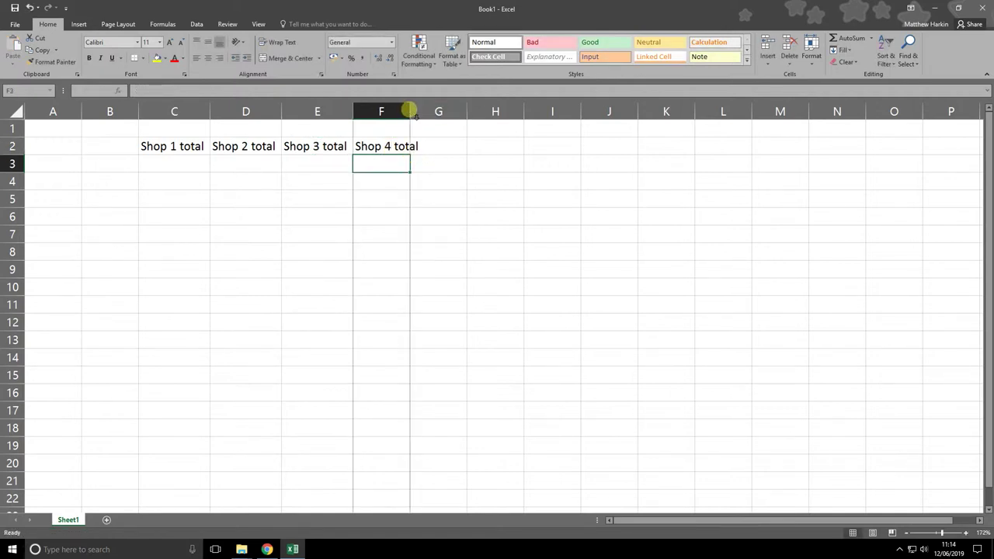
double_click(409, 111)
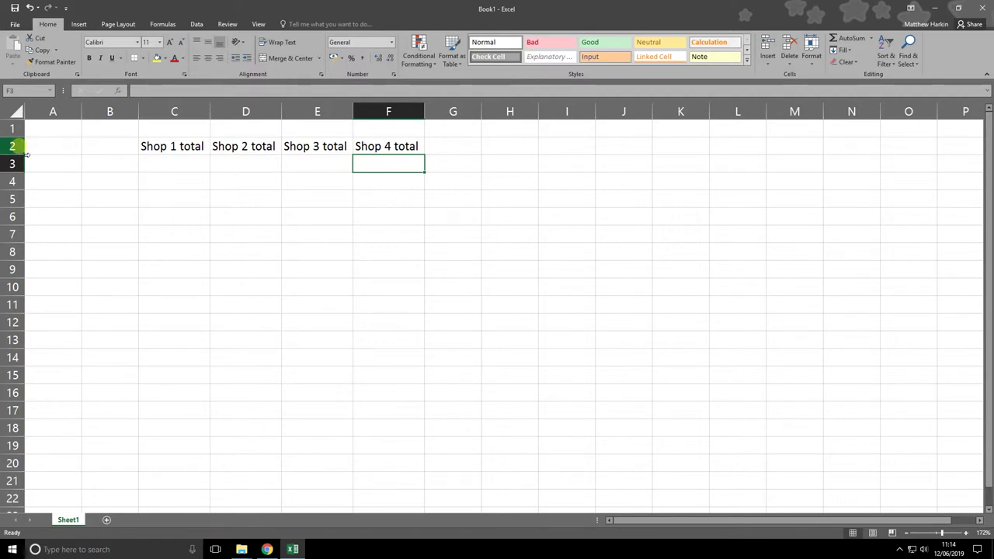
left_click(156, 146)
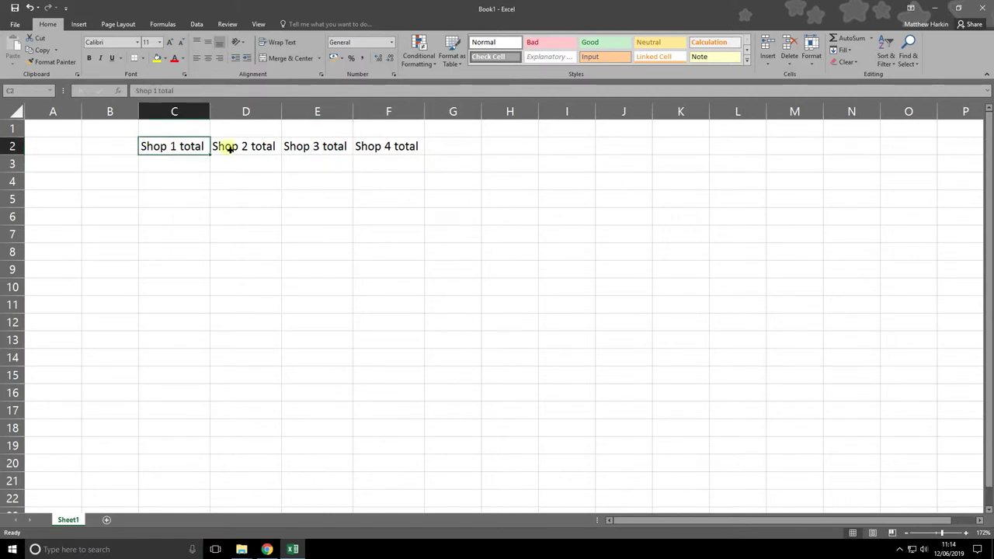
Move the four Shop total headings from C2:F2 down to C9:F9
left_click(374, 148, "shift")
key("ctrl+c")
left_click(195, 267)
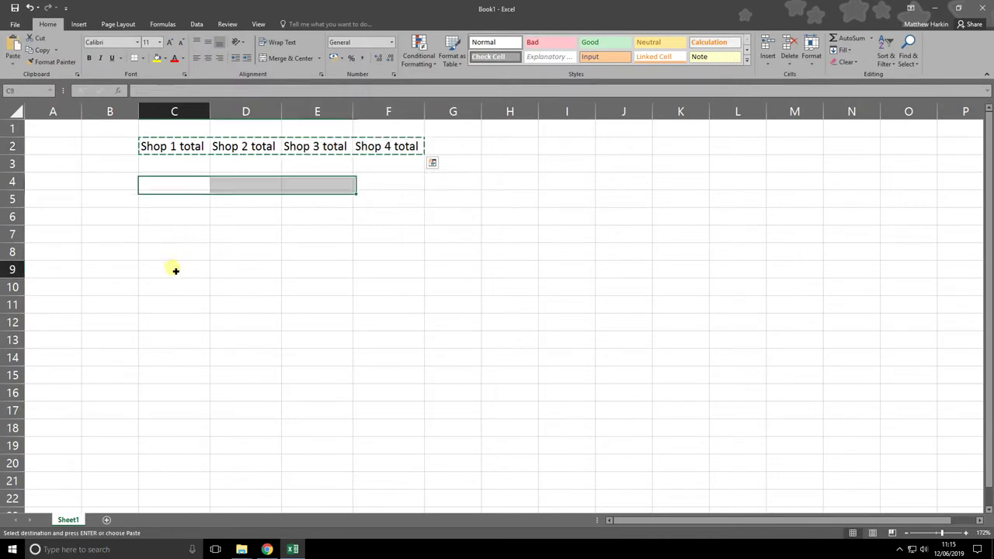
key("ctrl+v")
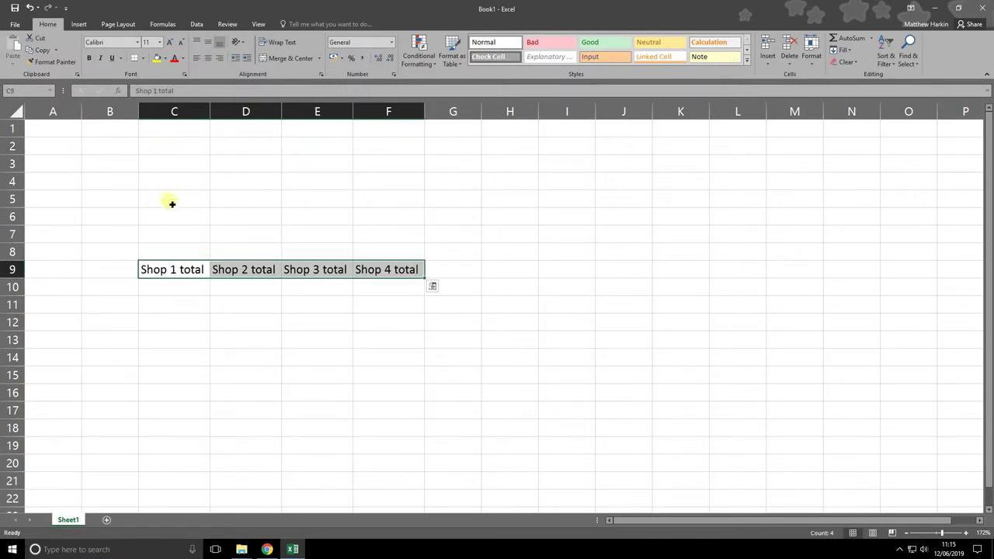
left_click(171, 201)
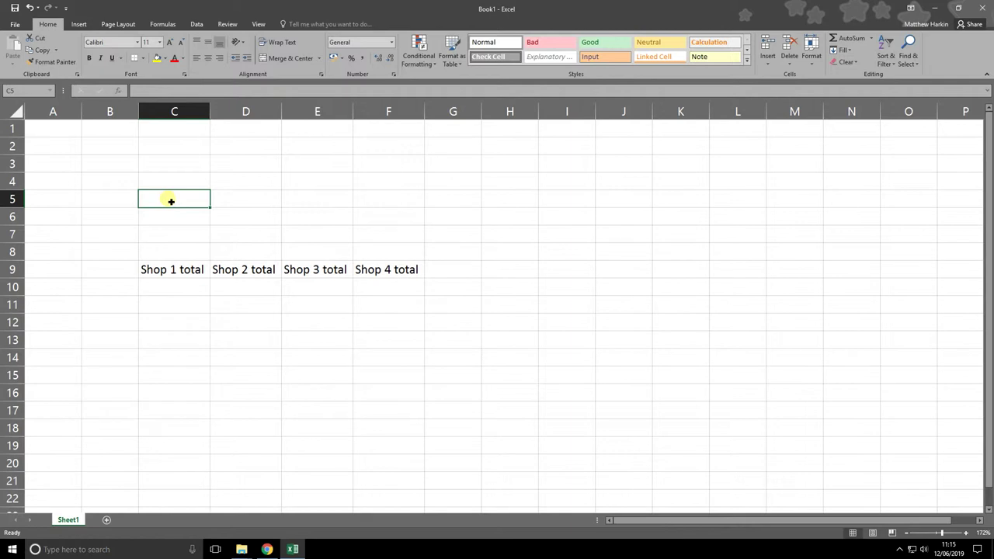
Enter Shop 1's figures 12, 13, 15, 16, 17 in C3:C7
left_click(179, 147)
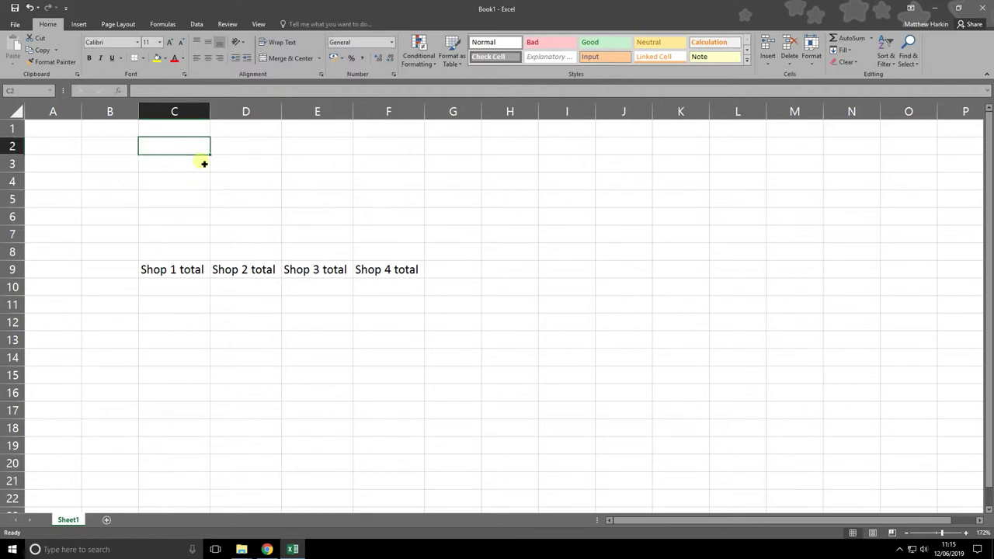
left_click(205, 163)
type("12")
key("Return")
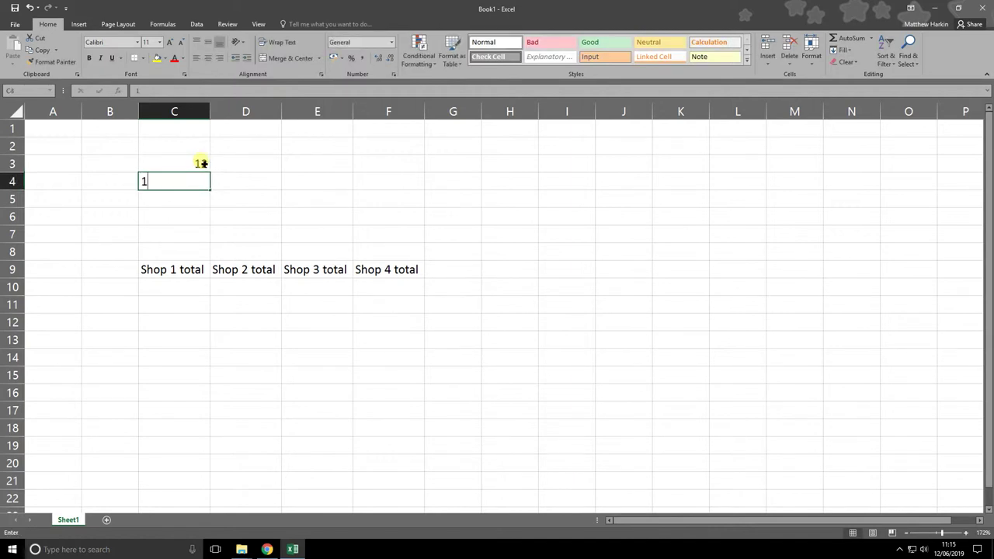
type("3")
key("Return")
type("5")
key("Return")
type("1")
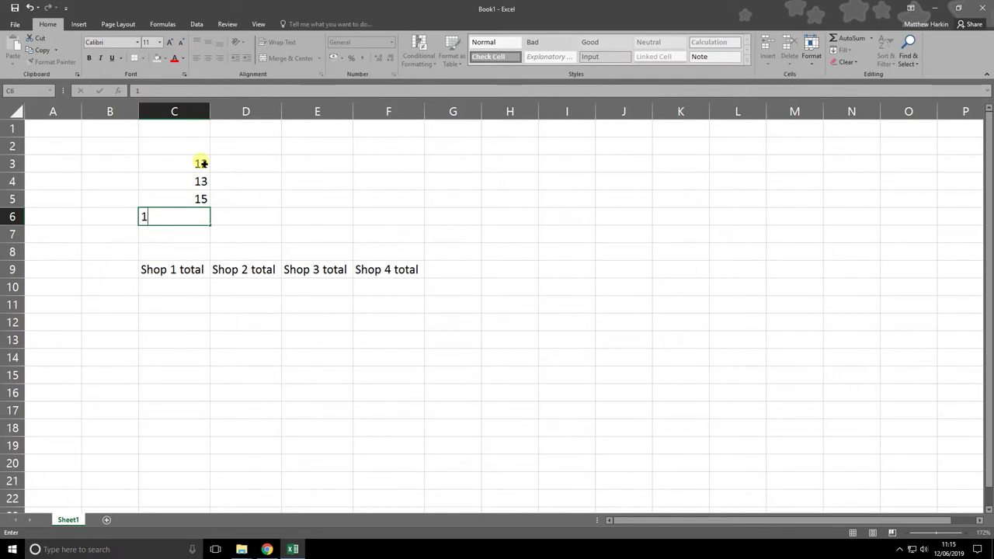
type("6")
key("Return")
type("17")
key("Return")
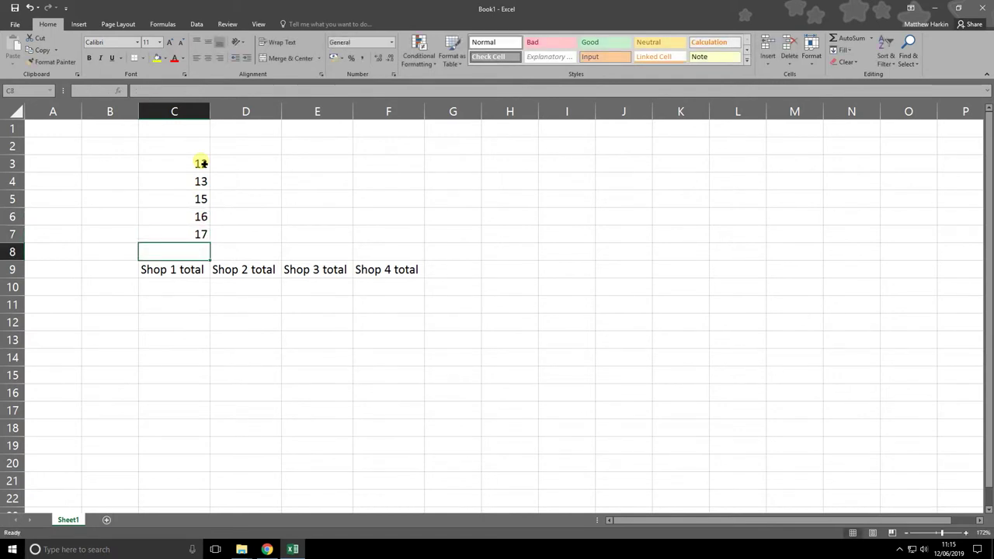
Enter Shop 2's figures 20, 34, 45, 76, 12 in D3:D7
key("Up")
key("Up")
key("Up")
key("Up")
key("Up")
key("Right")
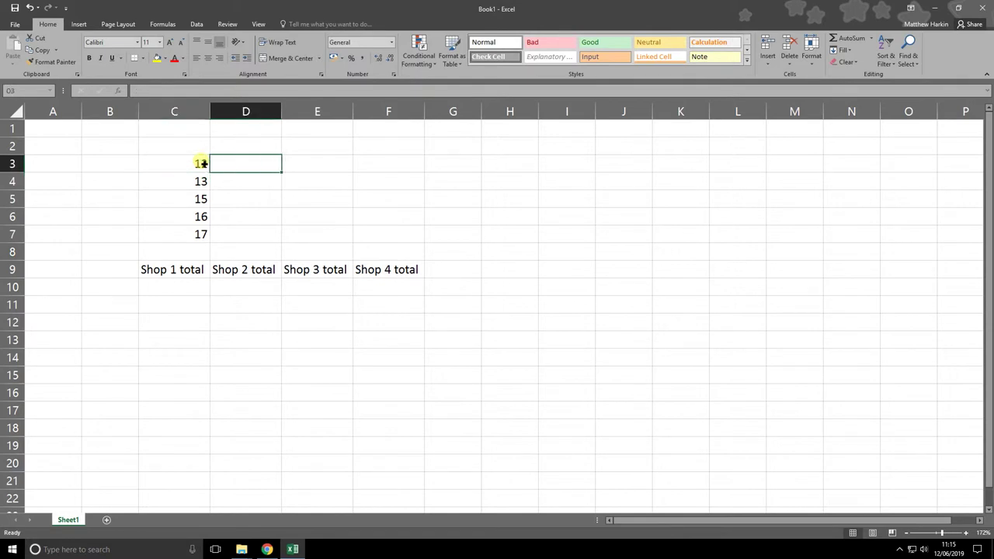
type("20")
key("Return")
type("34")
key("Return")
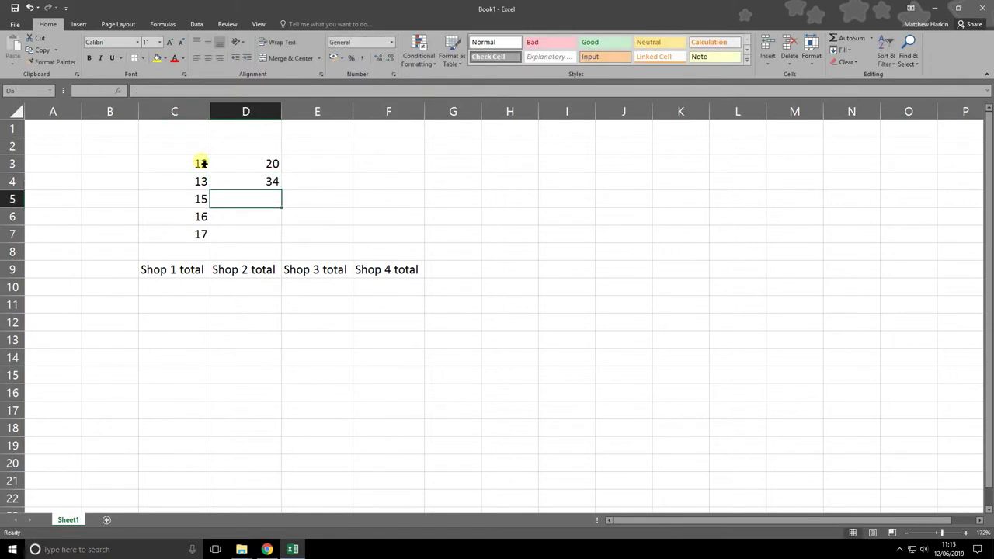
type("45")
key("Return")
type("76")
key("Return")
type("12")
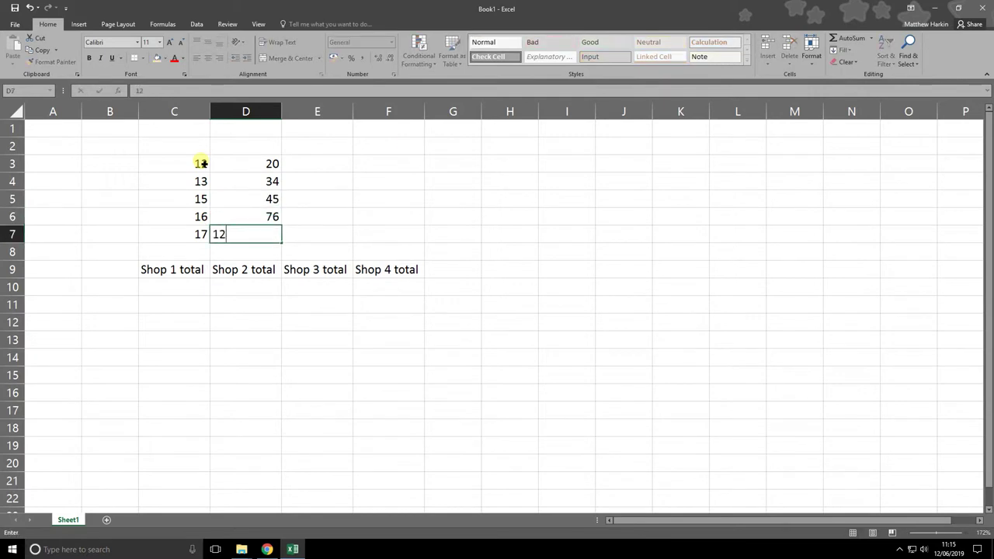
key("Right")
Enter Shop 3's figures 13, 22, 11, 33, 44 in E3:E7
key("Up")
key("Up")
key("Up")
key("Up")
type("1")
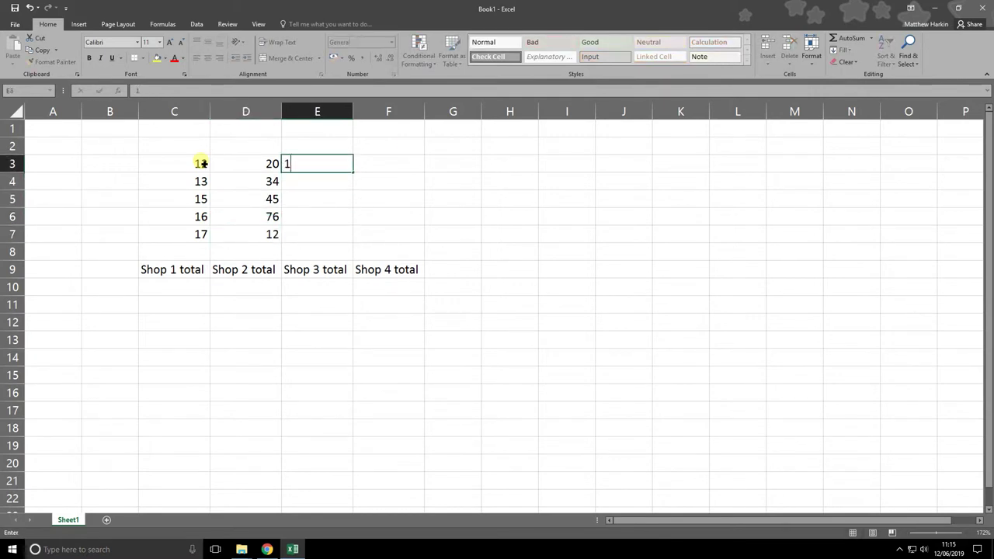
type("3")
key("Return")
type("22")
key("Return")
type("11")
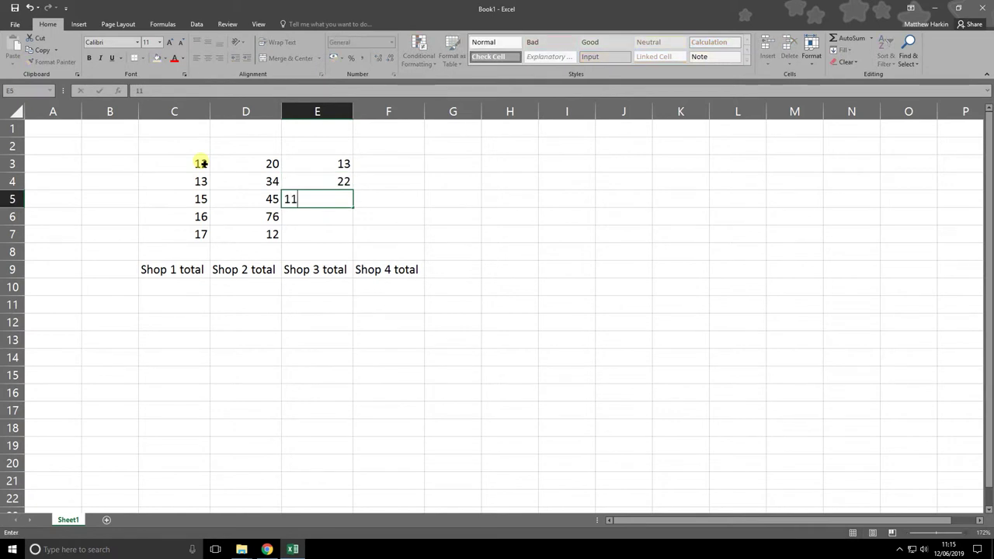
key("Return")
type("33")
key("Return")
type("44")
key("Right")
Enter Shop 4's figures 14, 24, 51, 4, 1 in F3:F7
key("Up")
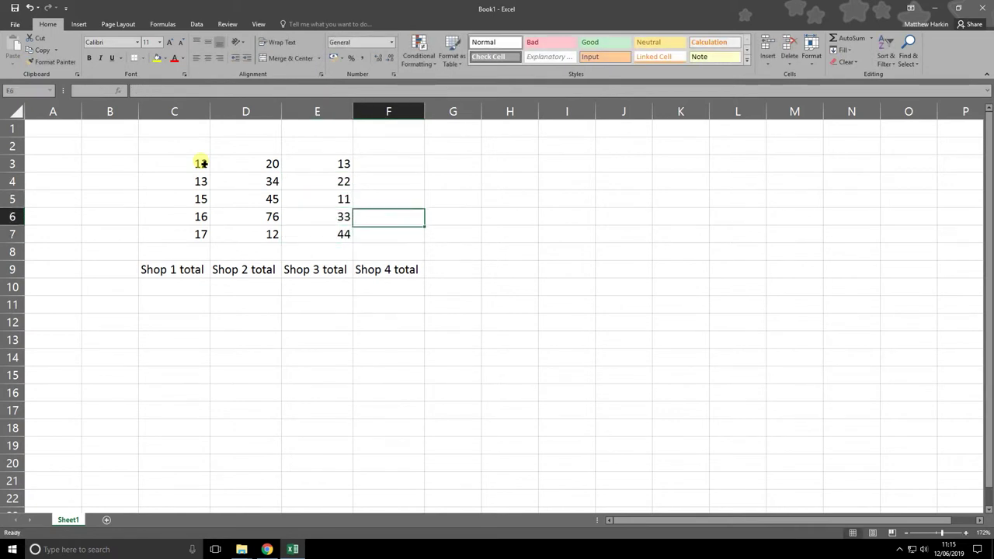
key("Up")
key("Up")
key("Up")
type("14")
key("Return")
type("24")
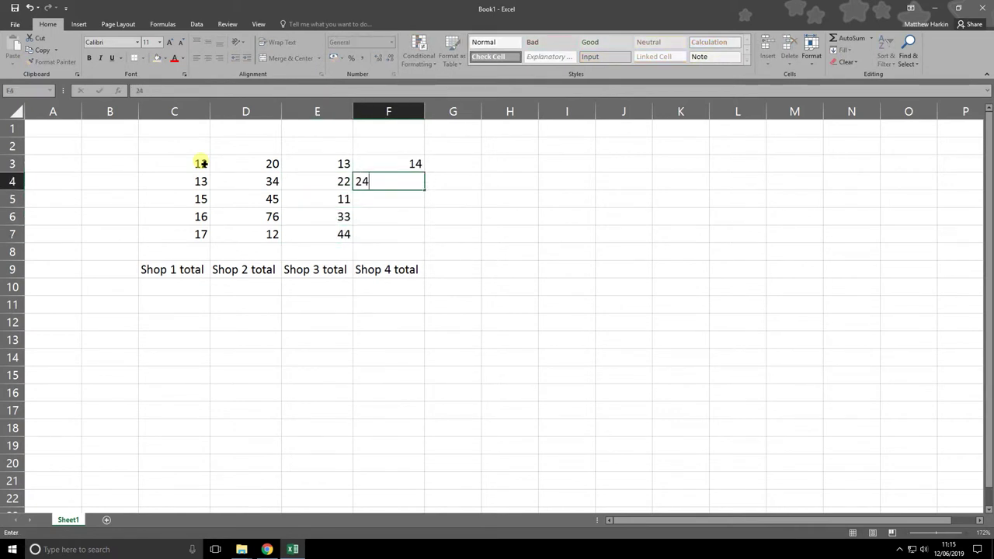
key("Return")
type("51")
key("Return")
type("4")
key("Return")
type("1")
key("Up")
key("Up")
key("Up")
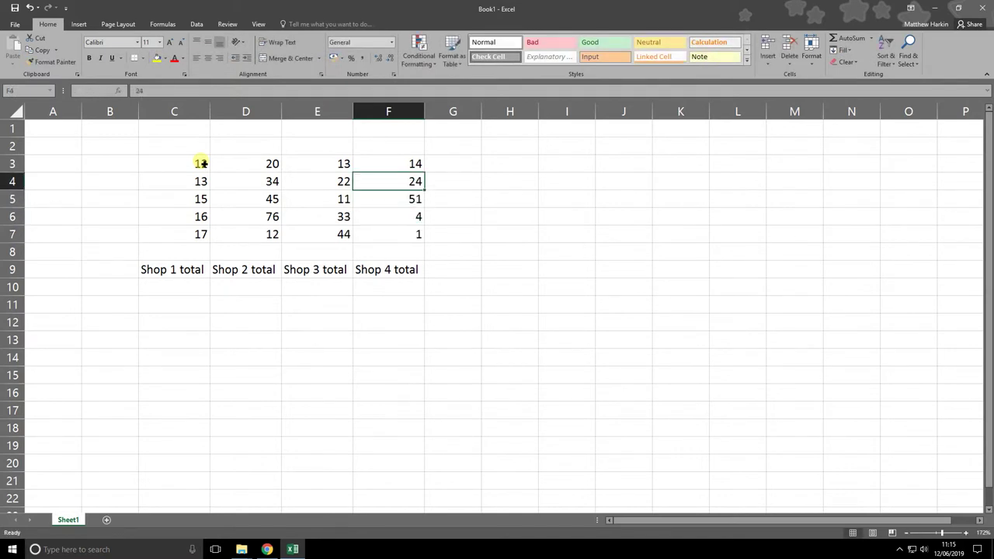
key("Up")
key("Left")
key("Left")
key("Left")
key("Left")
key("Up")
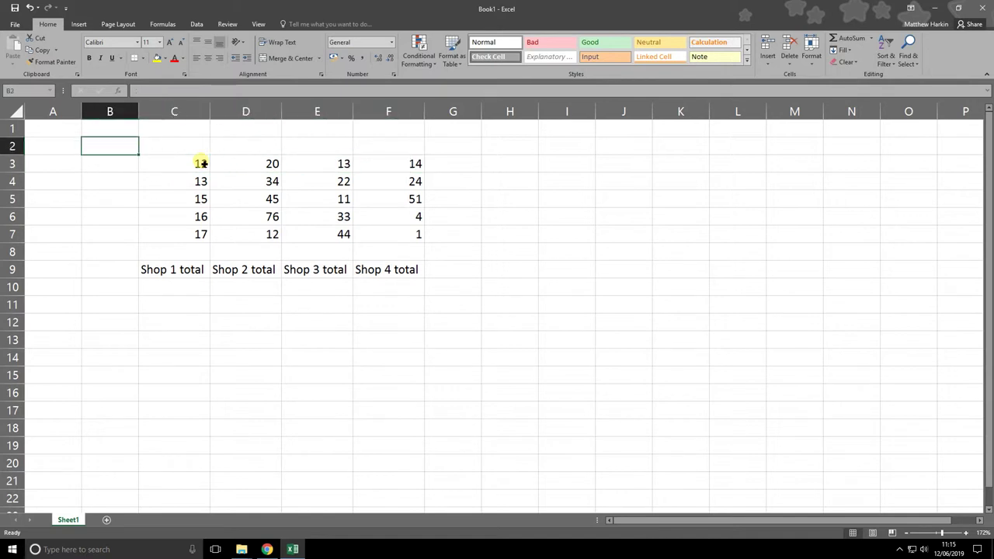
Enter a bold 'Products' heading in B2
type("Products")
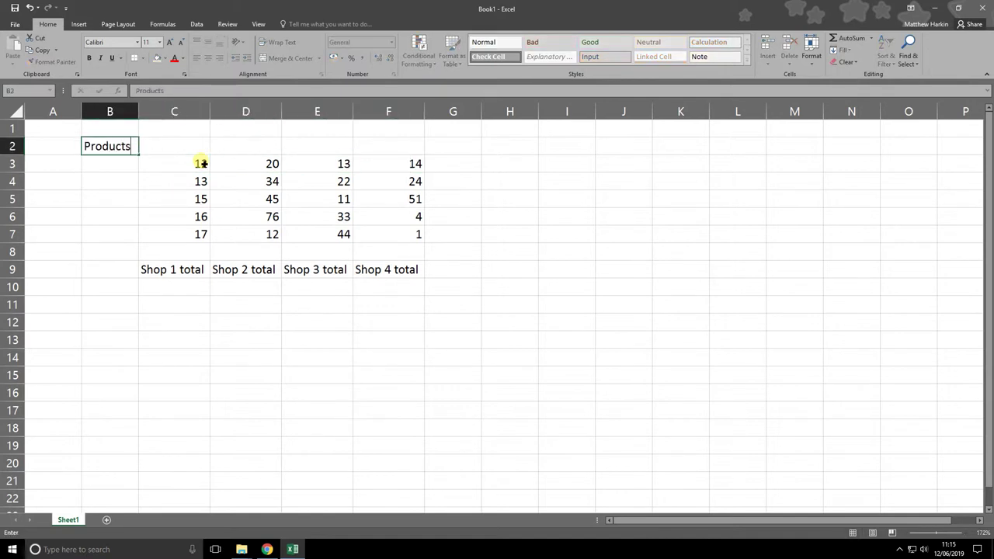
key("ctrl+Return")
key("ctrl+b")
key("Down")
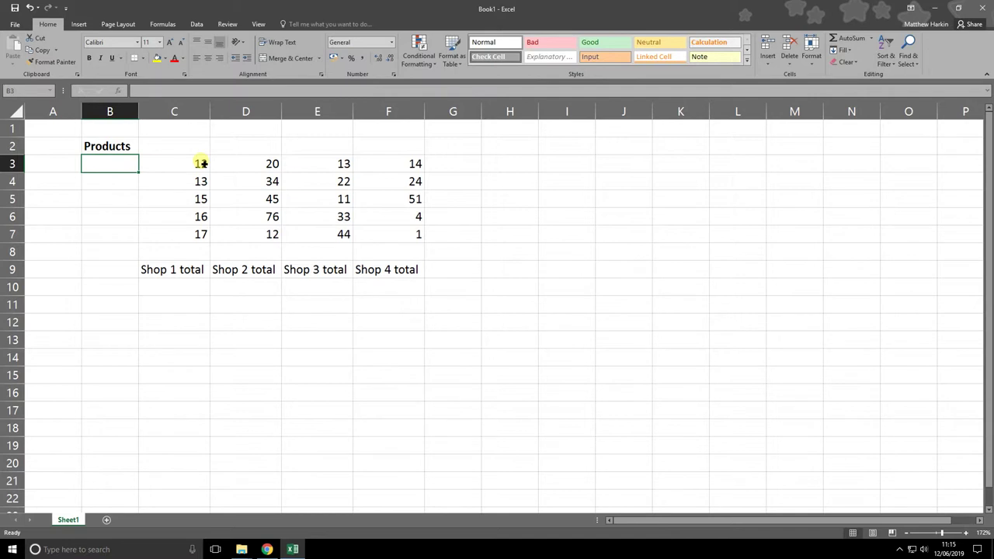
List Fish, Meat, Dairy, Tinned and Drinks in B3:B7
type("Fish")
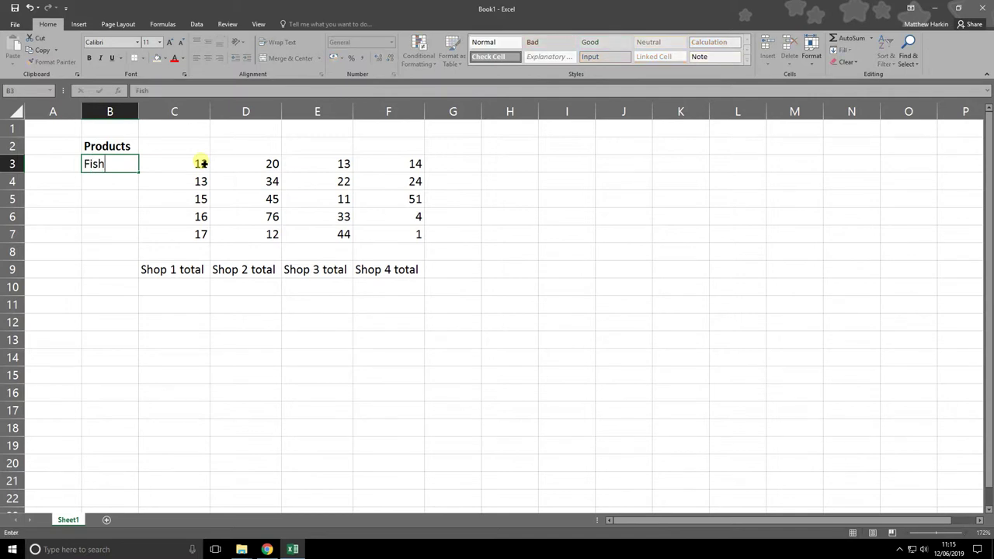
key("Return")
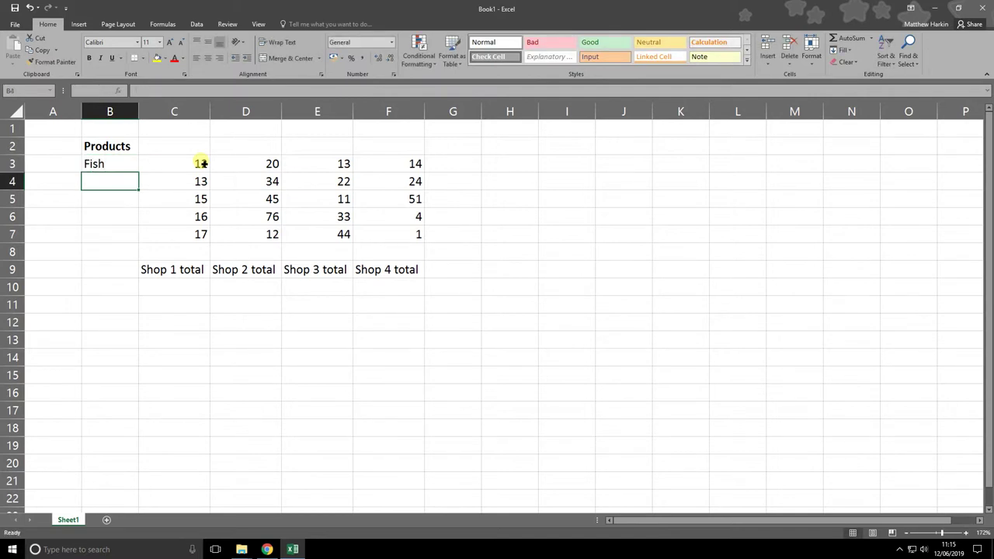
type("Meat")
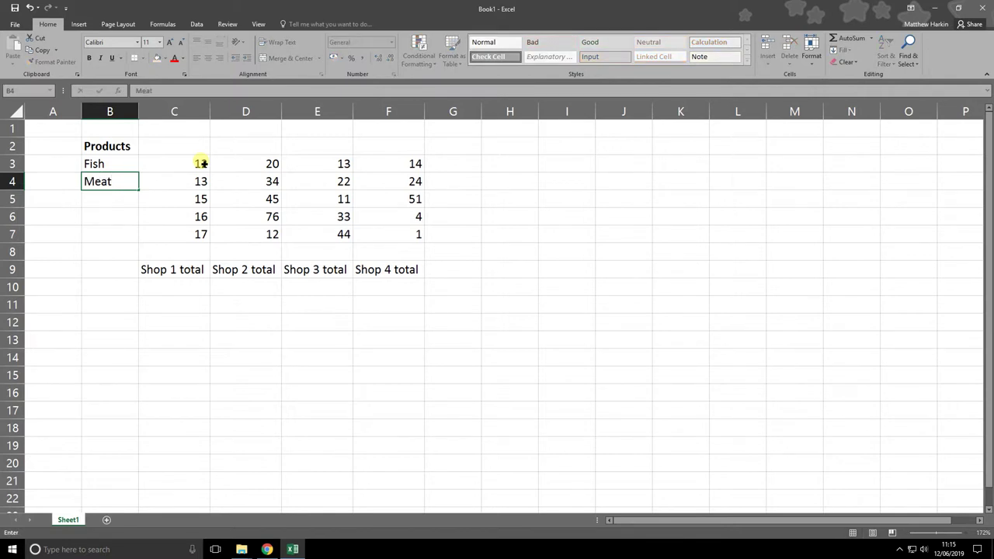
key("Return")
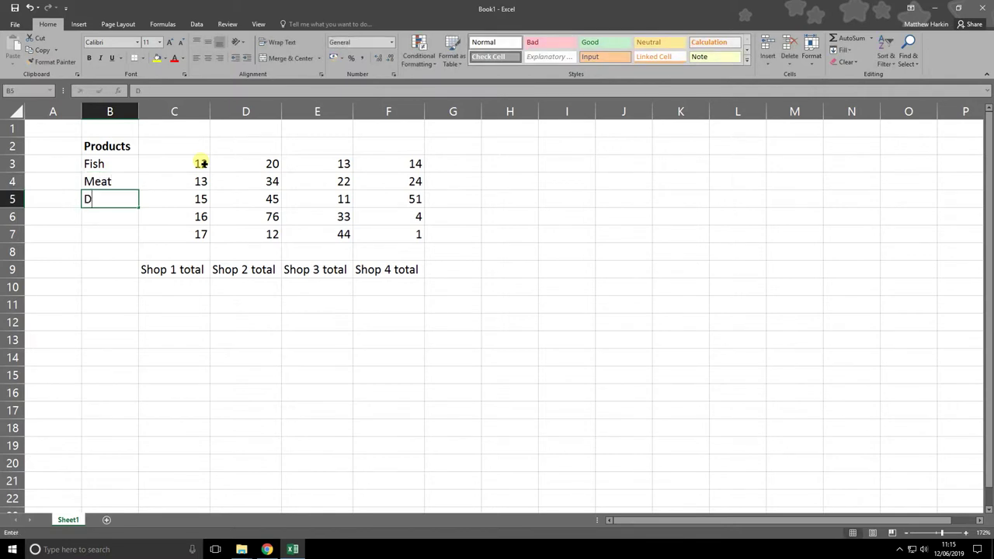
type("airy")
key("Return")
type("Tinned")
key("Return")
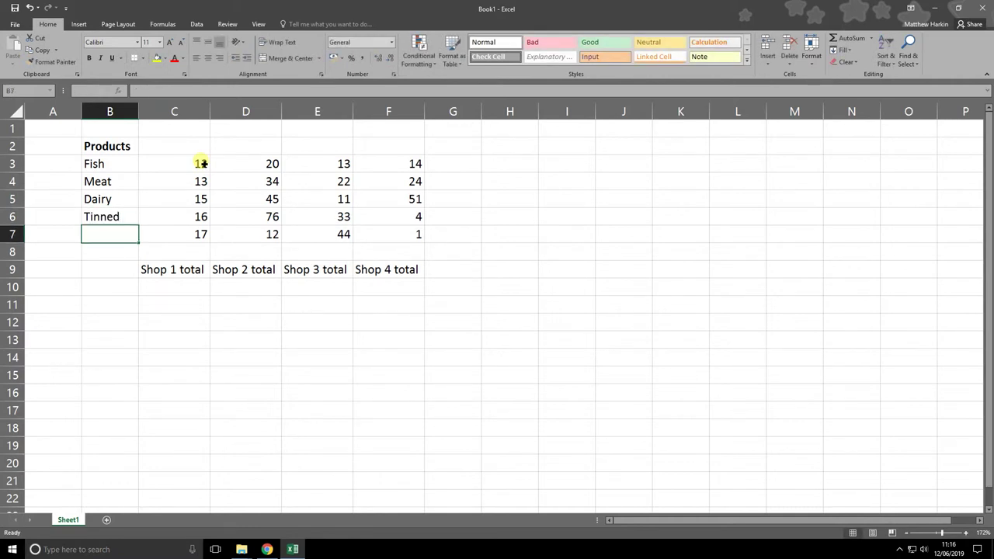
type("Drinks")
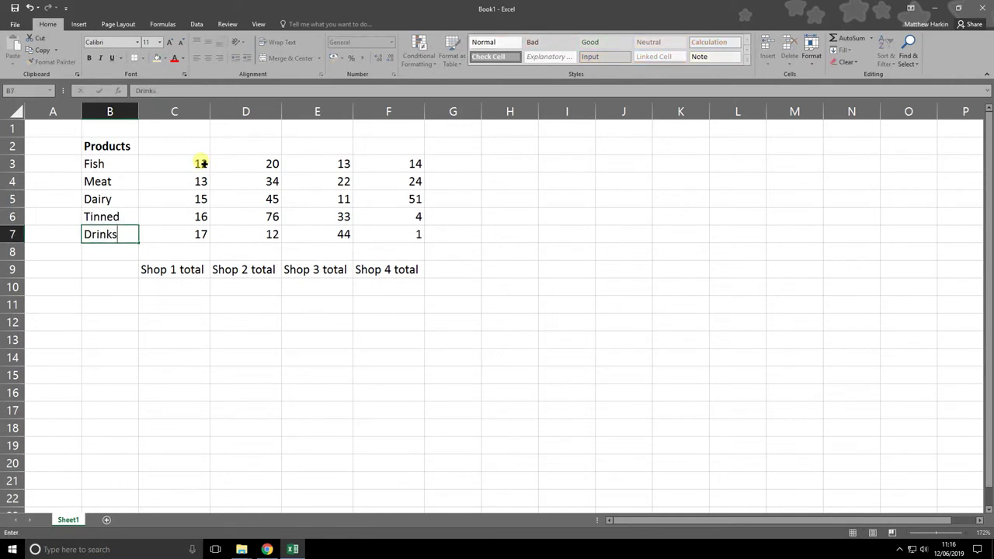
key("Return")
key("Up")
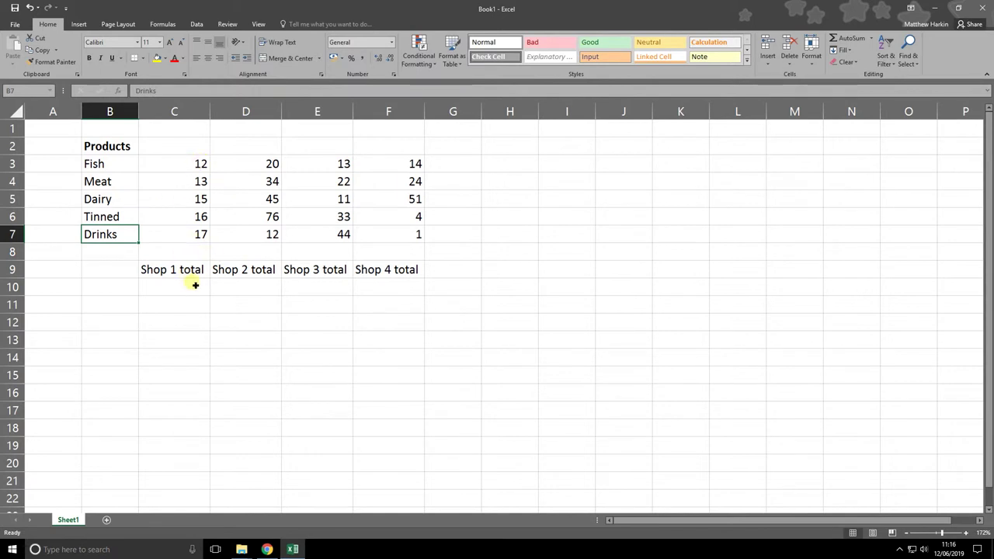
Type 'Shop 1' in C2 and fill it across to F2, producing Shop 2 to Shop 4
left_click(185, 149)
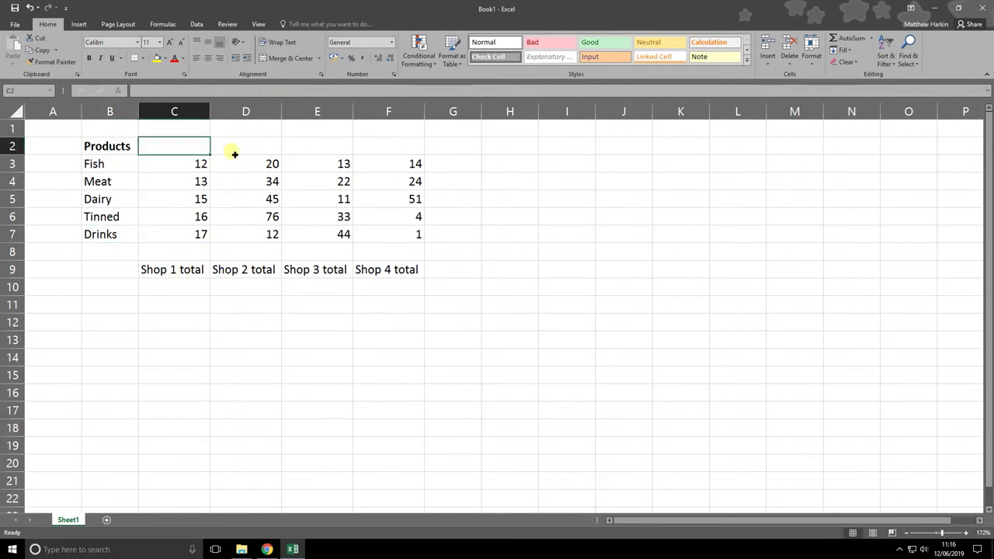
type("Shop 1")
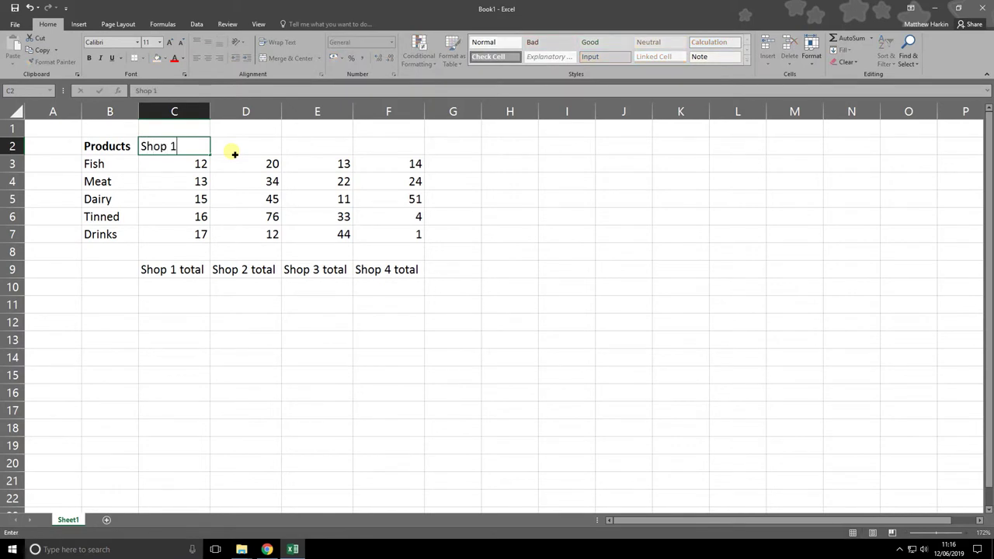
key("ctrl+Return")
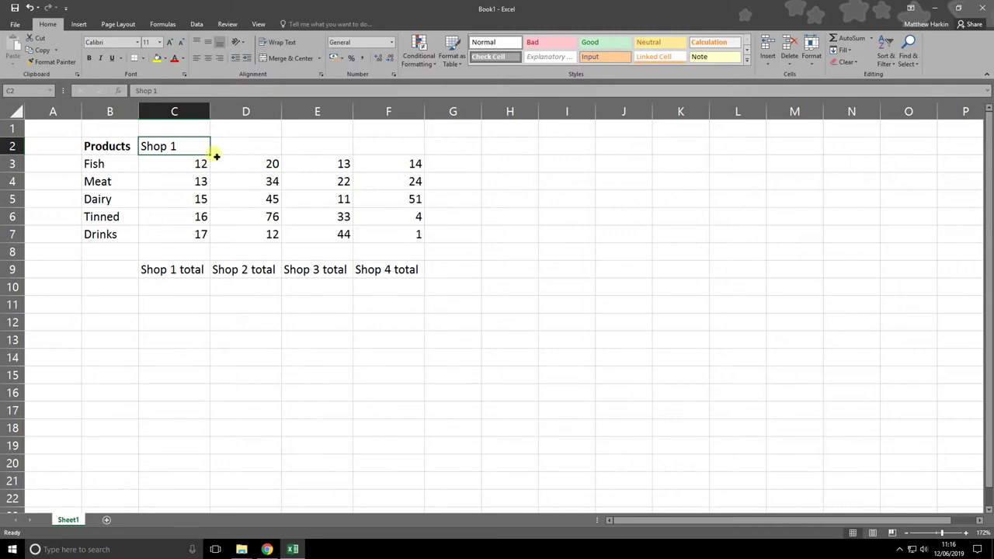
left_click_drag(214, 158, 399, 146)
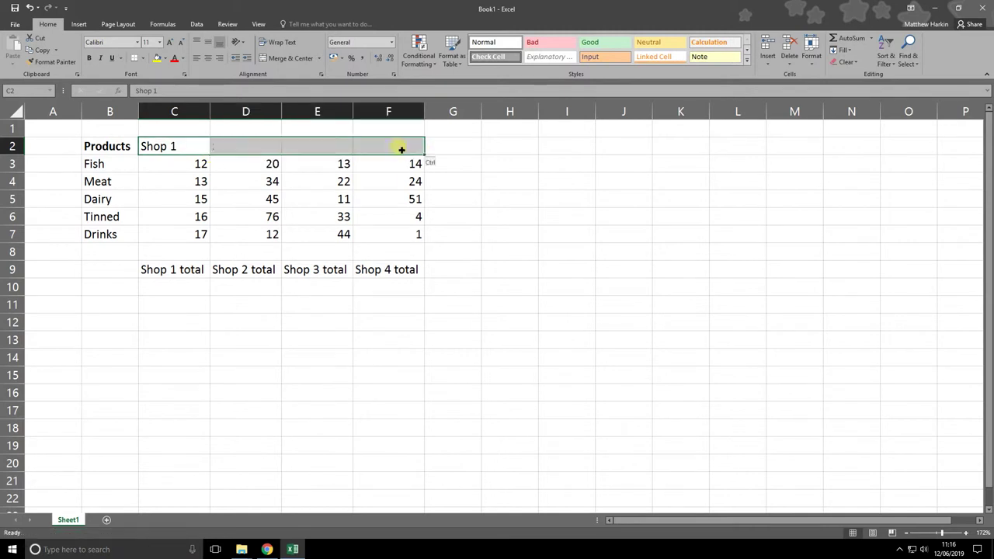
Check the Shop 1 to Shop 4 headings, then select B9 for the Totals label
left_click(268, 177)
left_click(178, 146)
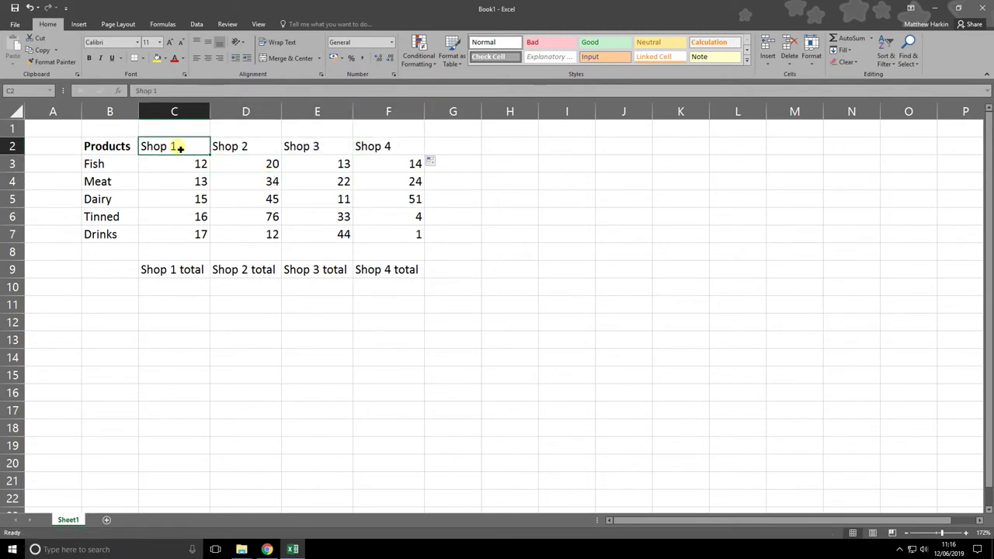
left_click(254, 147)
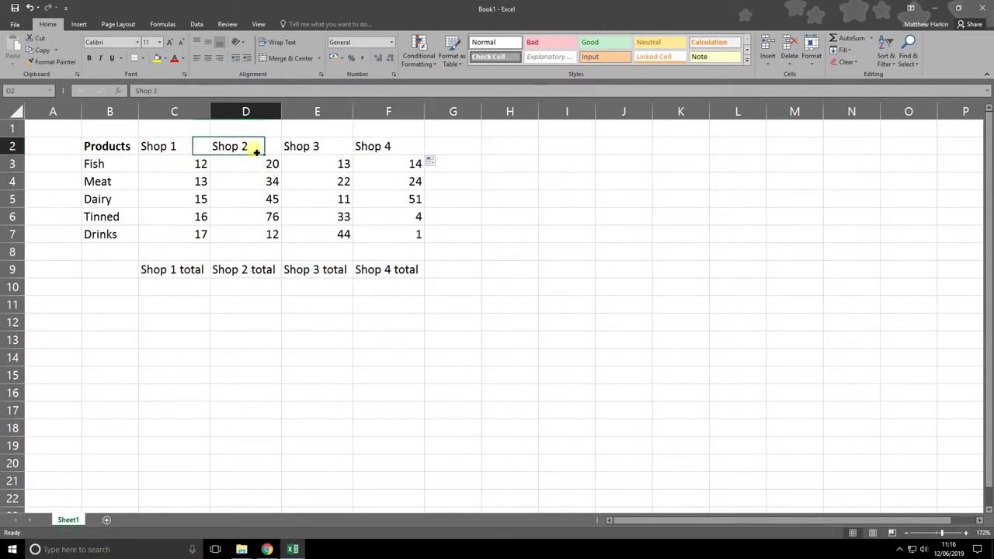
left_click(185, 153)
left_click(255, 154)
left_click(175, 145)
left_click(250, 149)
left_click(338, 146)
left_click(368, 145)
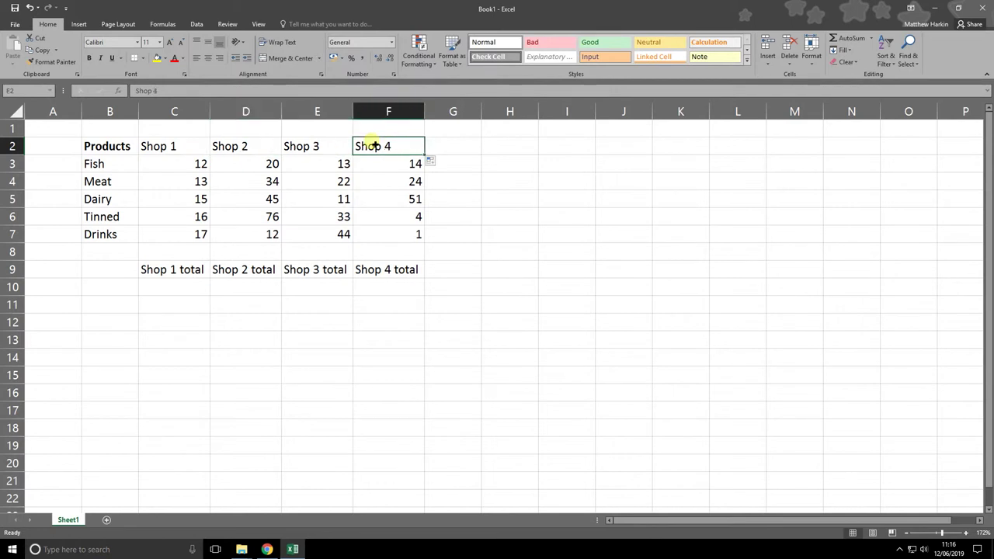
left_click(182, 269)
left_click(112, 277)
Enter a bold 'Totals' label in B9
type("Totals")
key("Return")
key("Up")
key("ctrl+b")
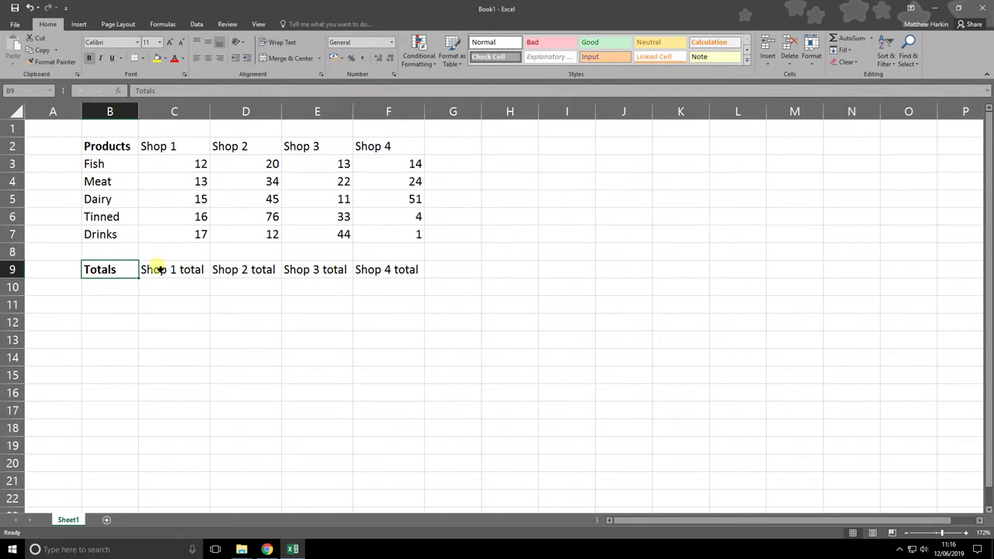
Clear the shop total placeholders in C9:F9 and begin a formula in C9
left_click(158, 270)
key("shift+Right")
key("shift+Right")
key("shift+Right")
key("Delete")
left_click(160, 269)
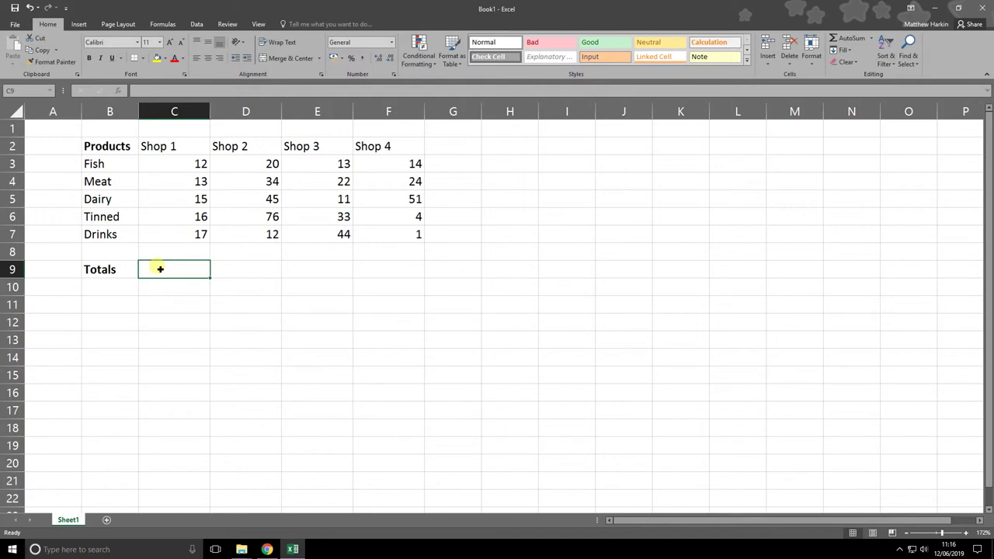
type("=")
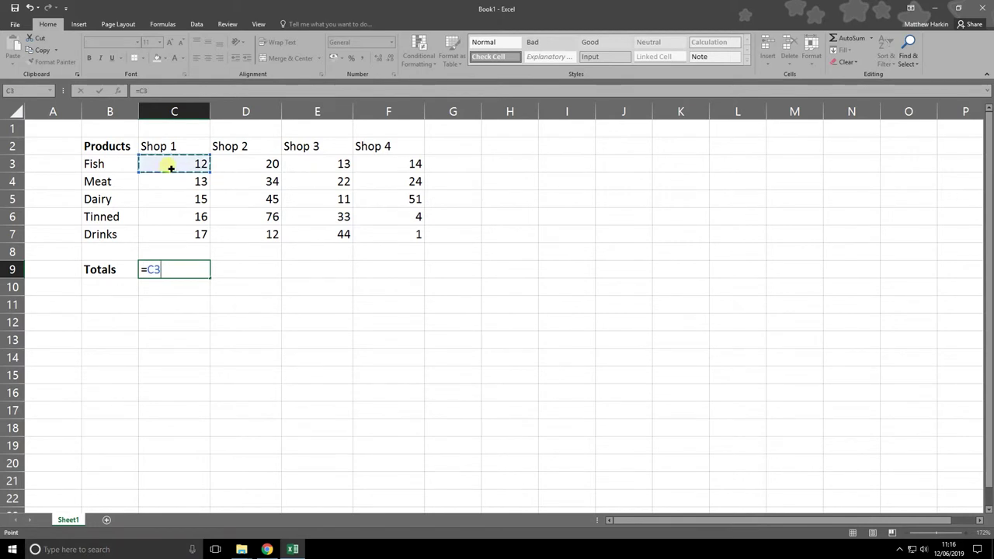
Build =C3+C4+C5+C6+C7 in C9, giving a Shop 1 total of 73
type("+")
left_click(177, 183)
type("+")
left_click(176, 200)
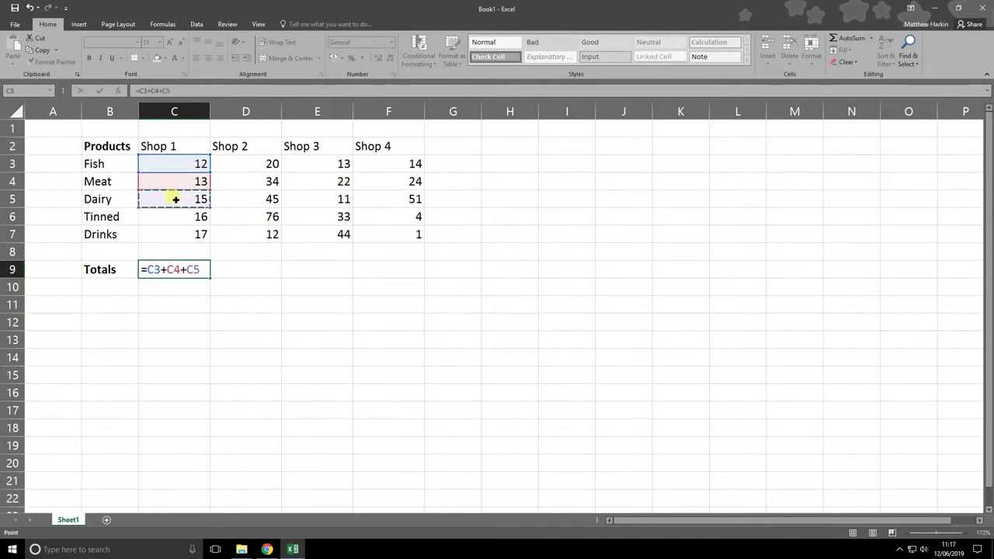
type("+")
left_click(176, 216)
type("+")
left_click(181, 235)
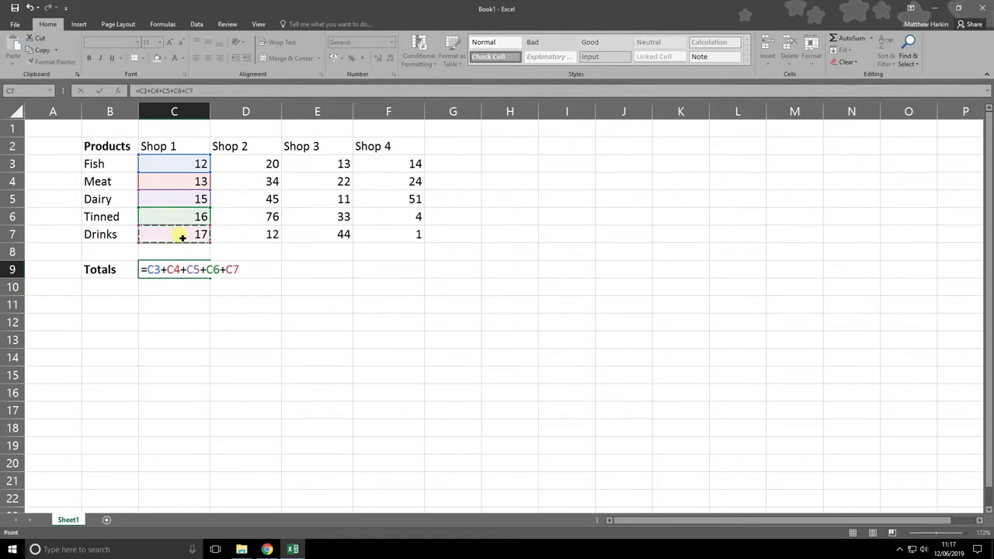
key("Return")
key("Up")
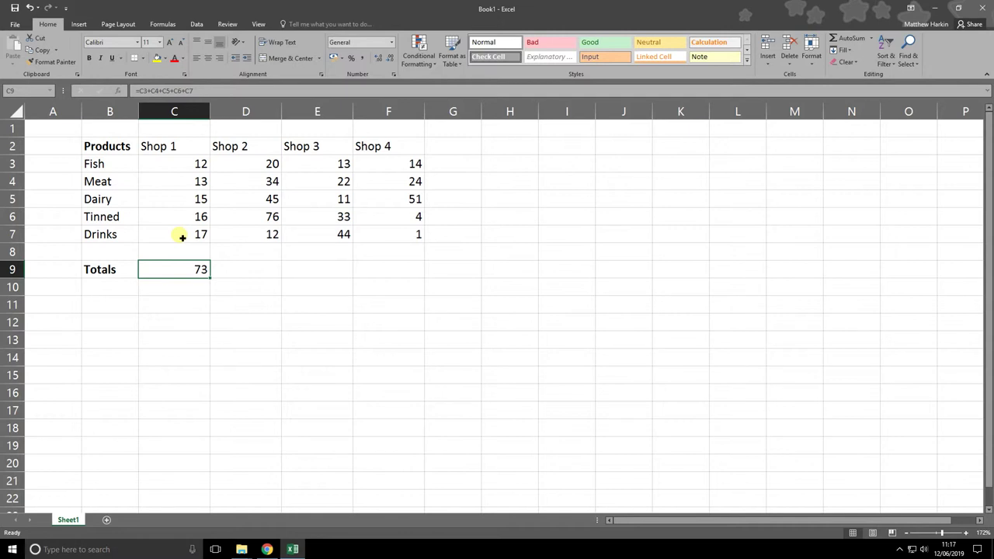
key("Up")
key("Up")
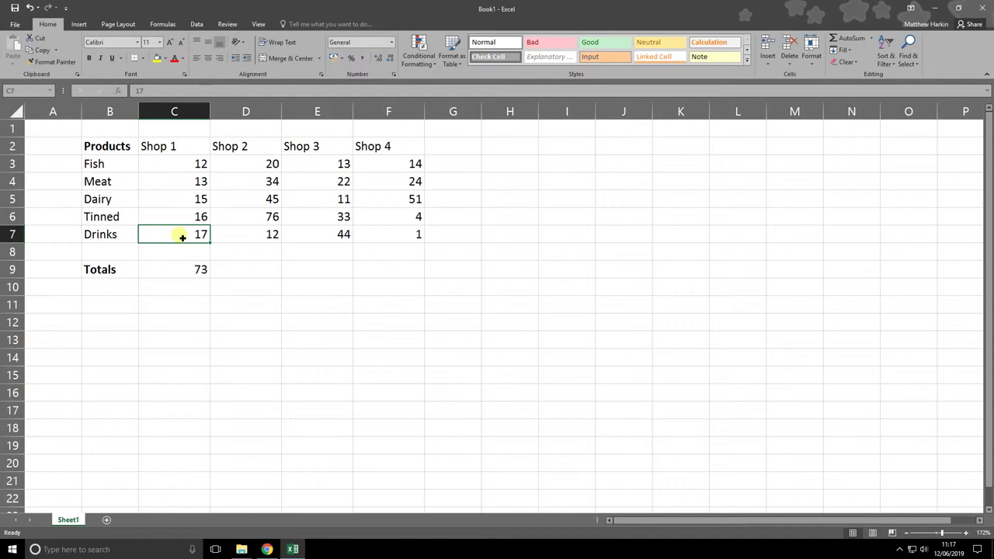
Change Shop 1's Drinks figure in C7 to 10 and confirm C9 recalculates to 66
type("10")
key("Return")
key("Down")
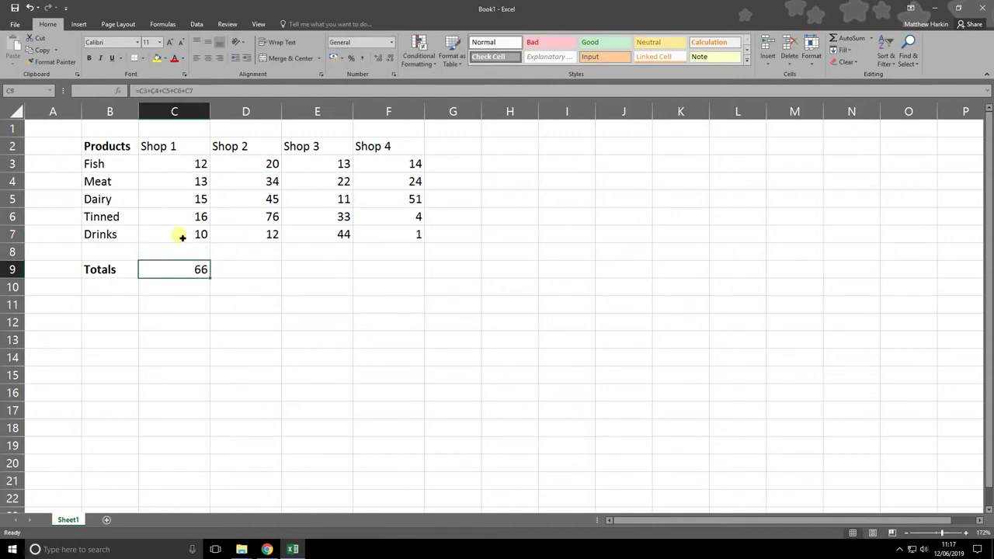
key("Up")
key("Up")
key("shift+Up")
key("shift+Up")
key("shift+Up")
key("shift+Up")
key("Down")
key("Down")
key("Down")
key("Up")
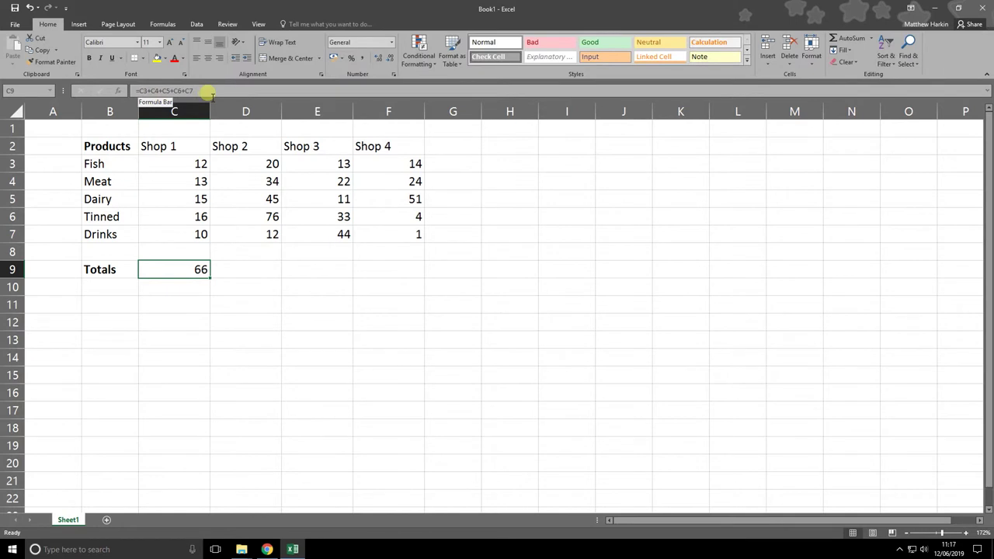
Fill the C9 total formula across D9:F9, giving Shop 2–4 totals of 187, 123 and 94
left_click(242, 284)
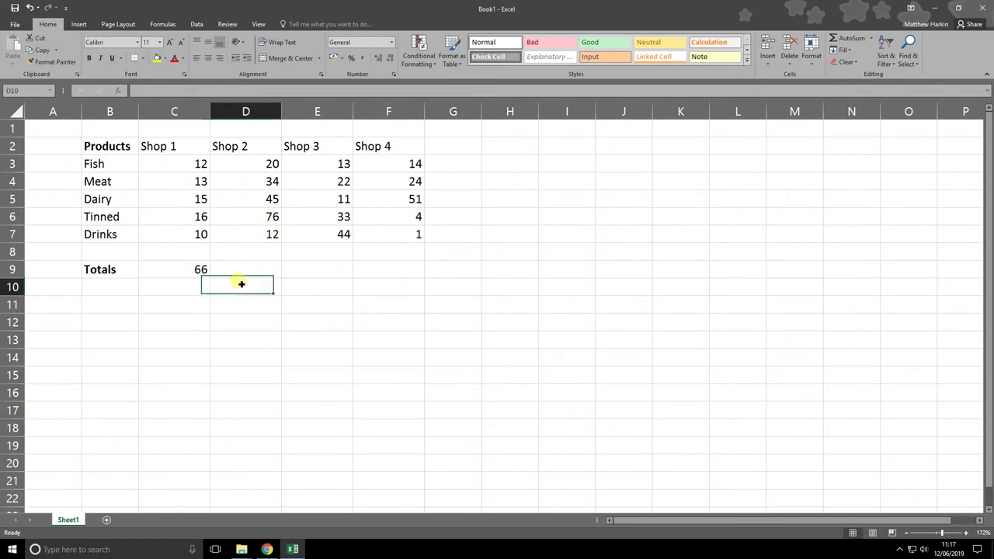
left_click(204, 270)
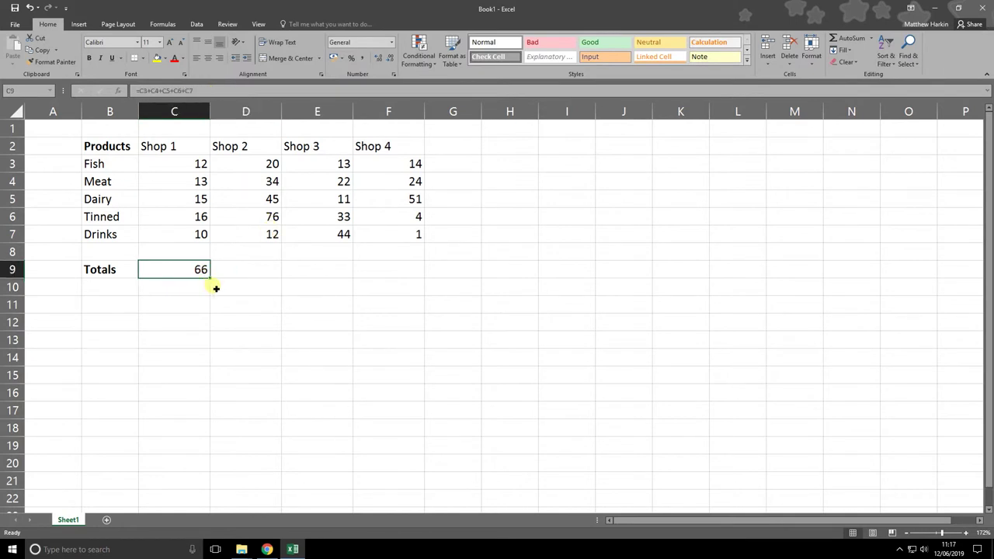
left_click_drag(214, 282, 392, 275)
left_click(252, 299)
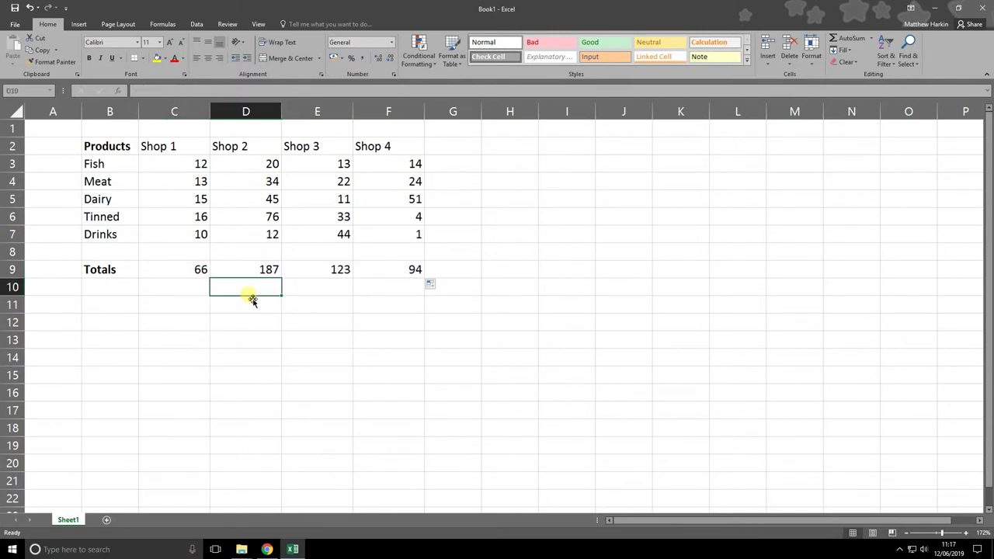
key("Up")
key("Left")
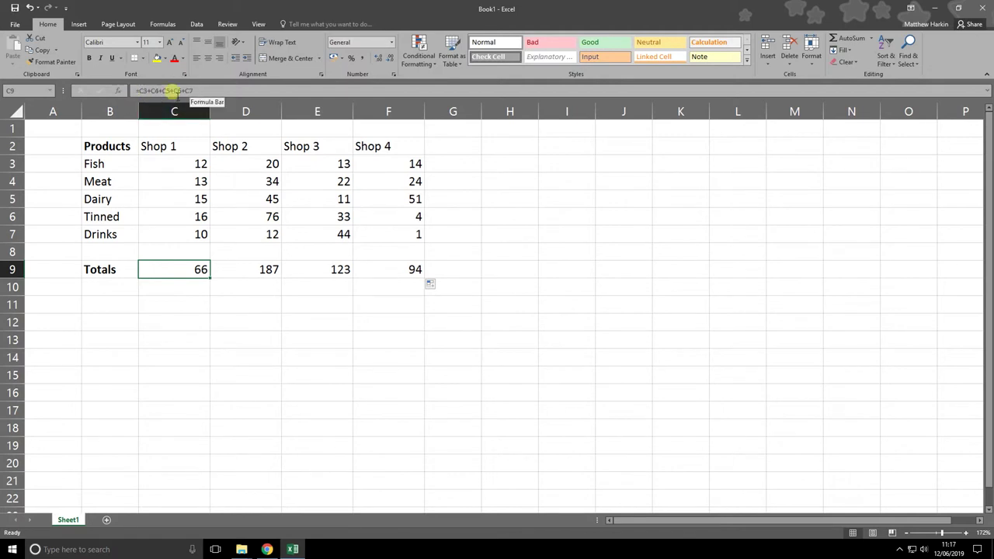
left_click(244, 271)
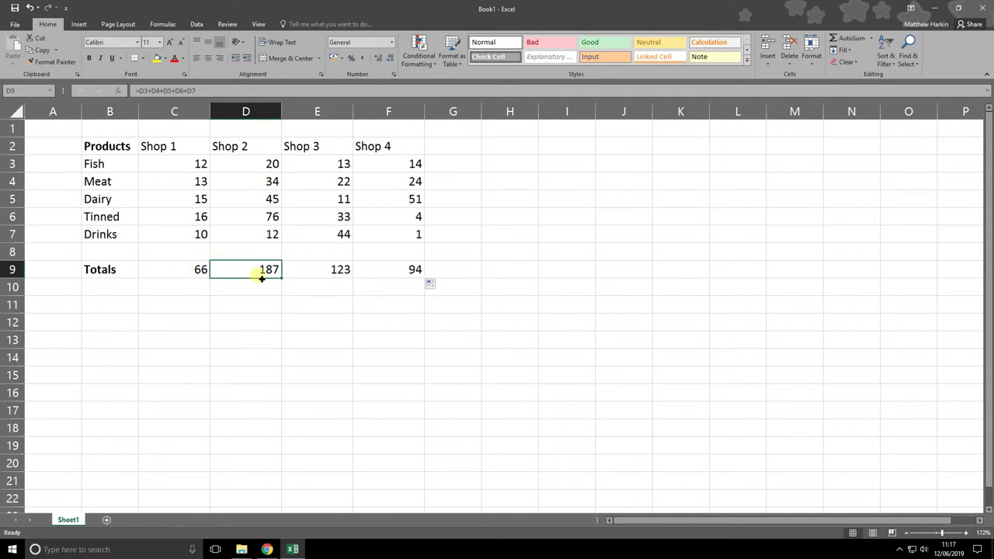
left_click(314, 277)
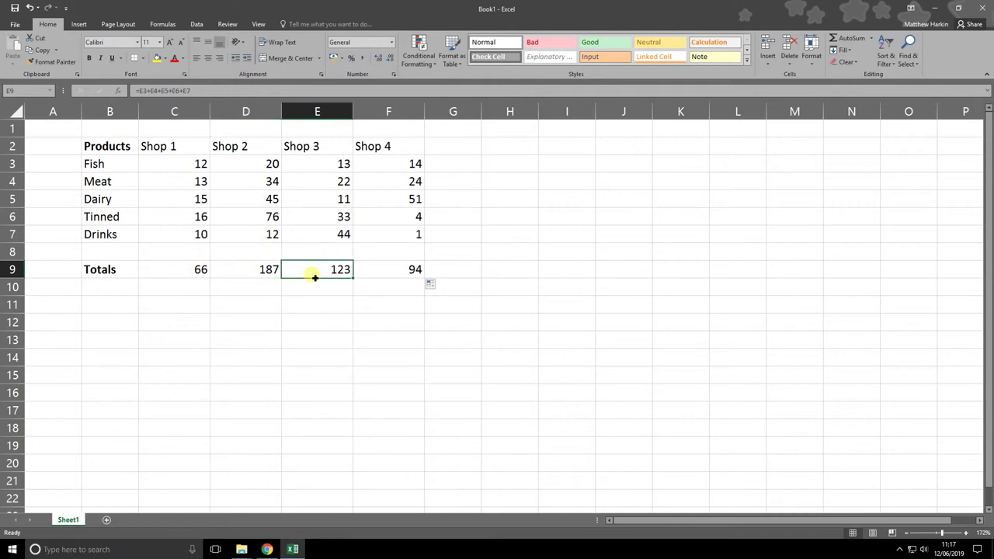
Set Shop 3's Drinks figure (E7) to 33 and Shop 4's (F7) to 10
left_click(379, 272)
left_click(191, 314)
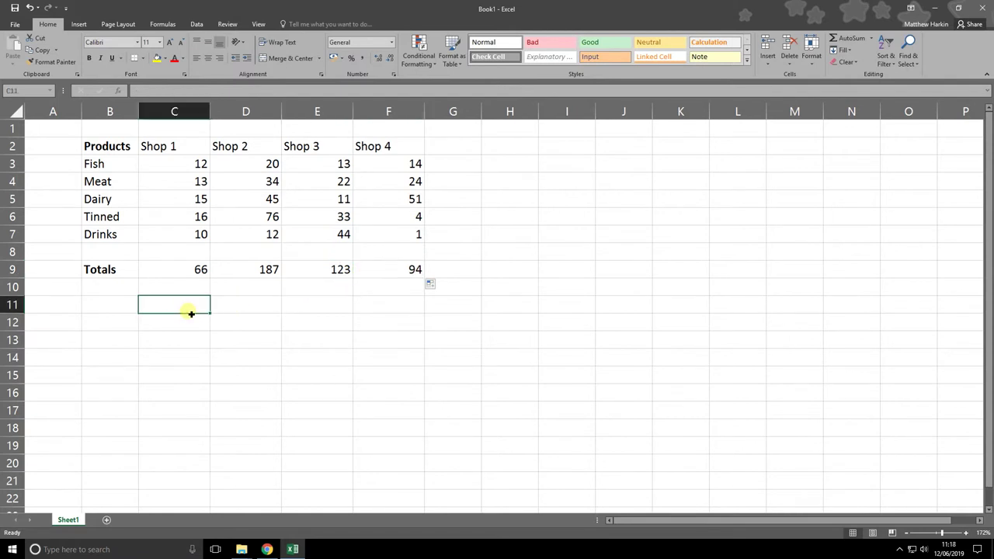
left_click(345, 233)
type("33")
key("Return")
left_click(395, 232)
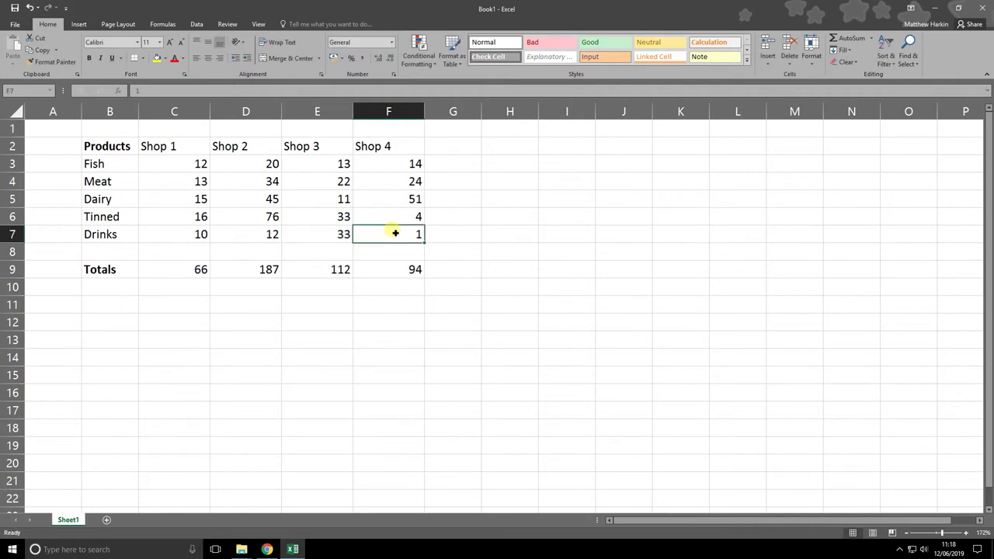
type("0")
key("Return")
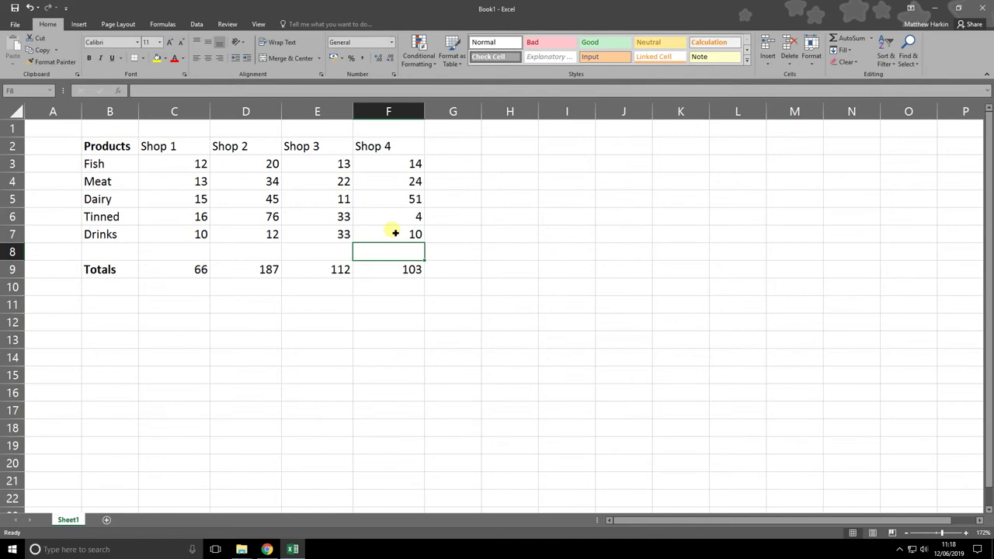
left_click(196, 268)
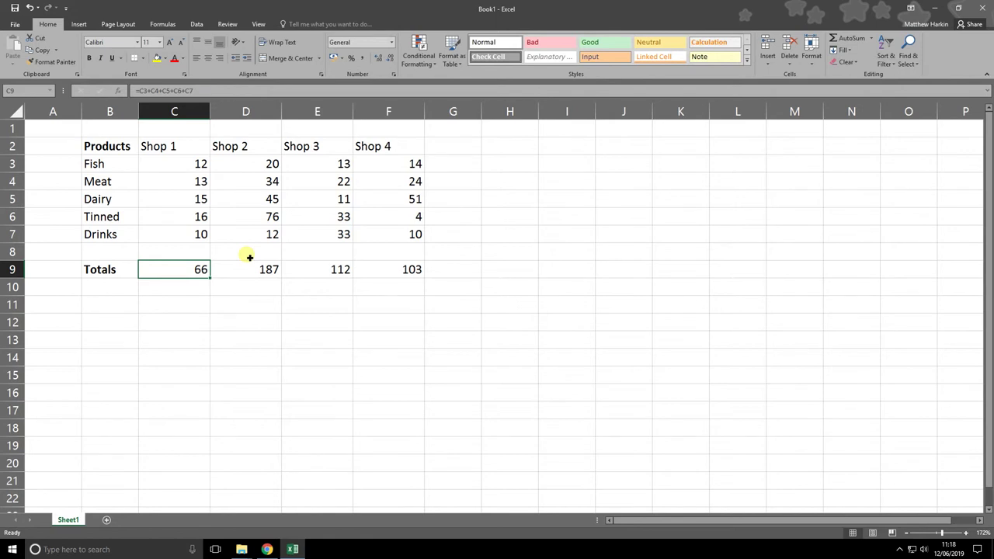
Replace the addition formula in C9 with =SUM(C3:C7), still totalling 66
key("F2")
key("BackSpace")
key("BackSpace")
key("BackSpace")
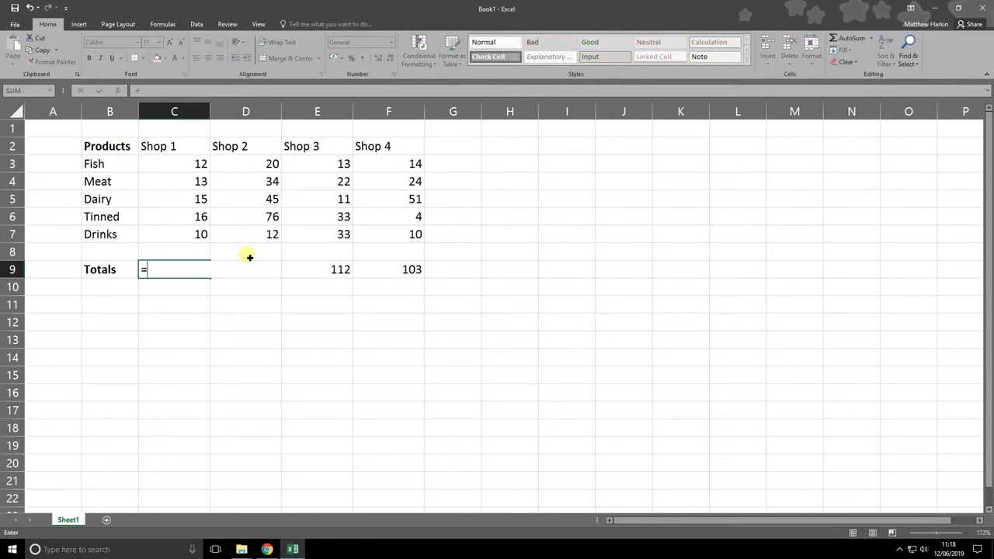
type("sum")
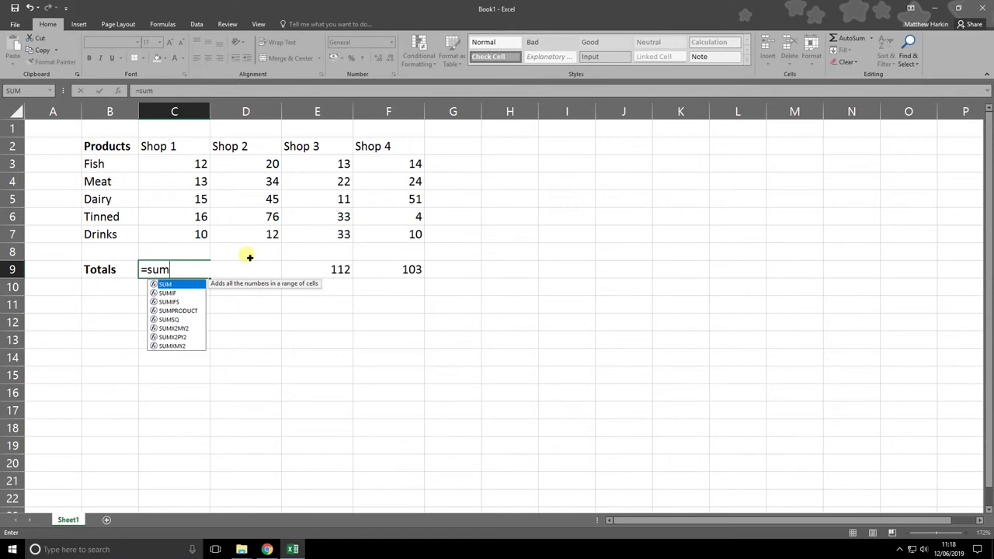
type("(")
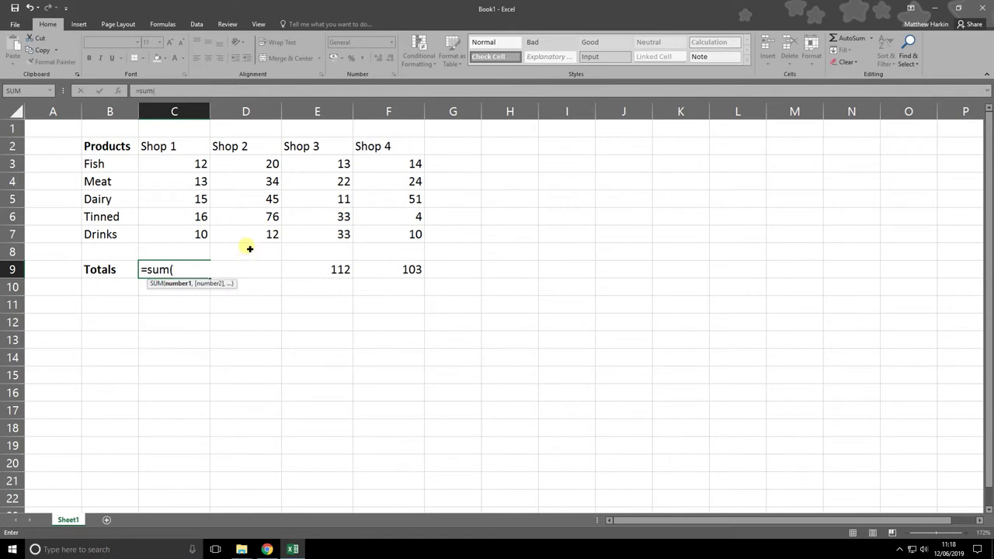
left_click(193, 166)
left_click_drag(193, 167, 198, 238)
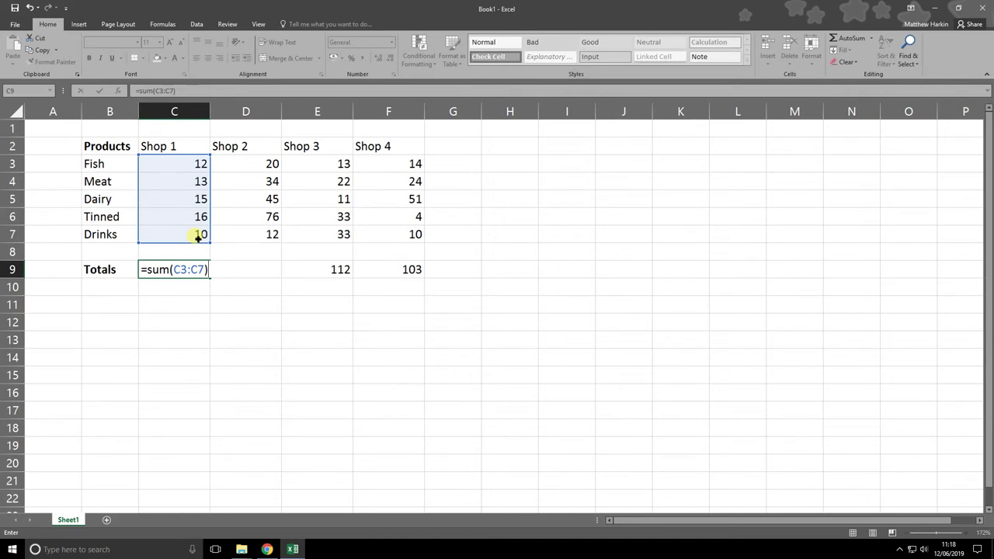
key("Return")
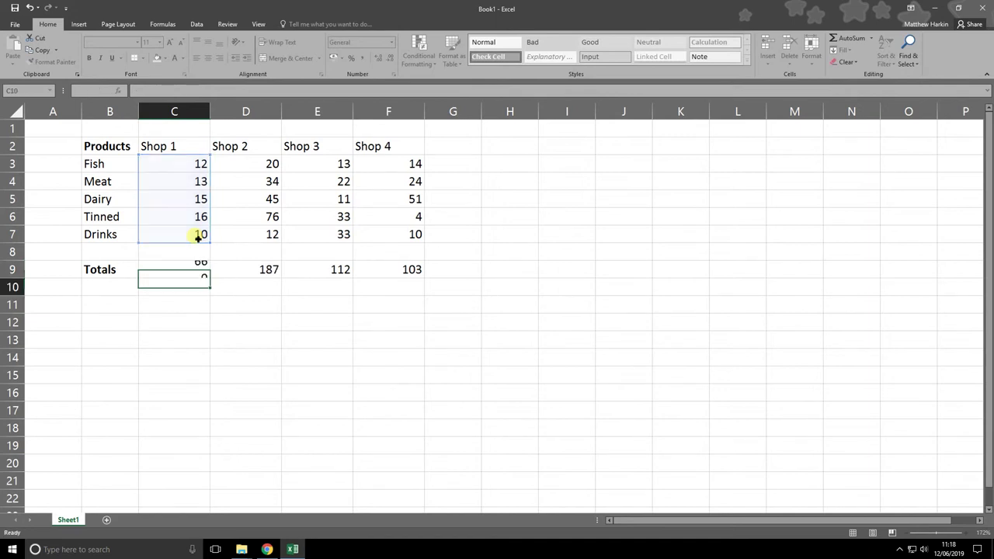
key("Up")
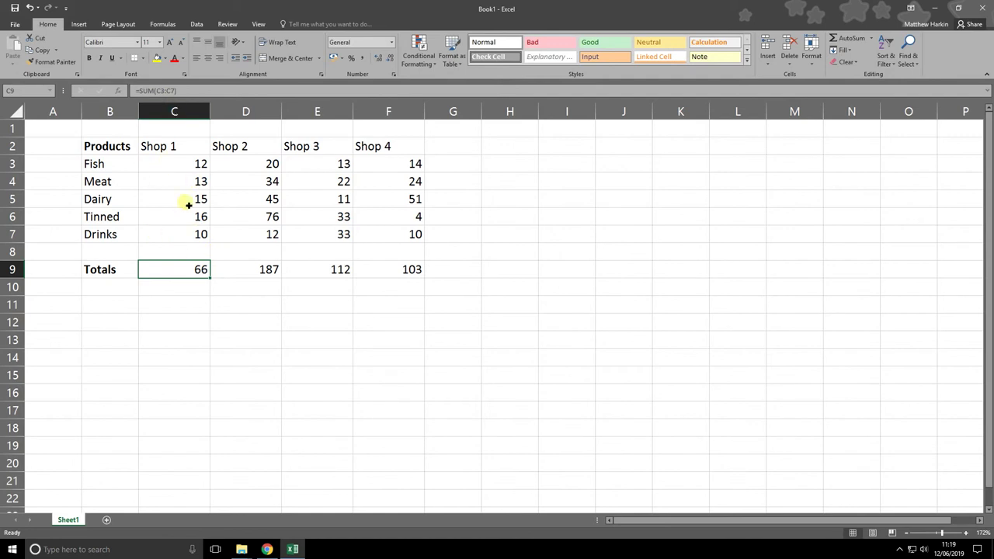
Copy =SUM(C3:C7) from C9 across D9:F9 and check each shop's total formula
left_click(253, 274)
left_click(188, 269)
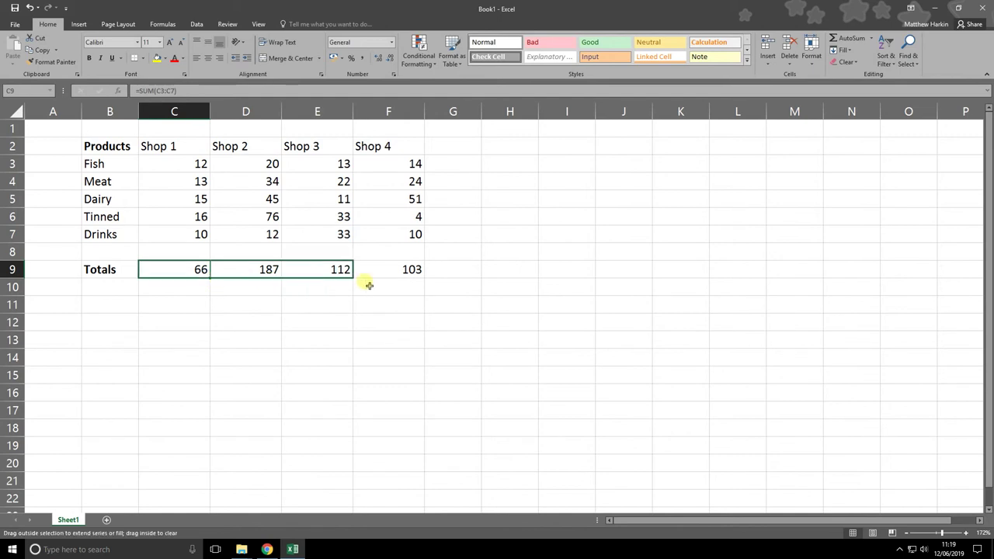
left_click_drag(214, 281, 423, 281)
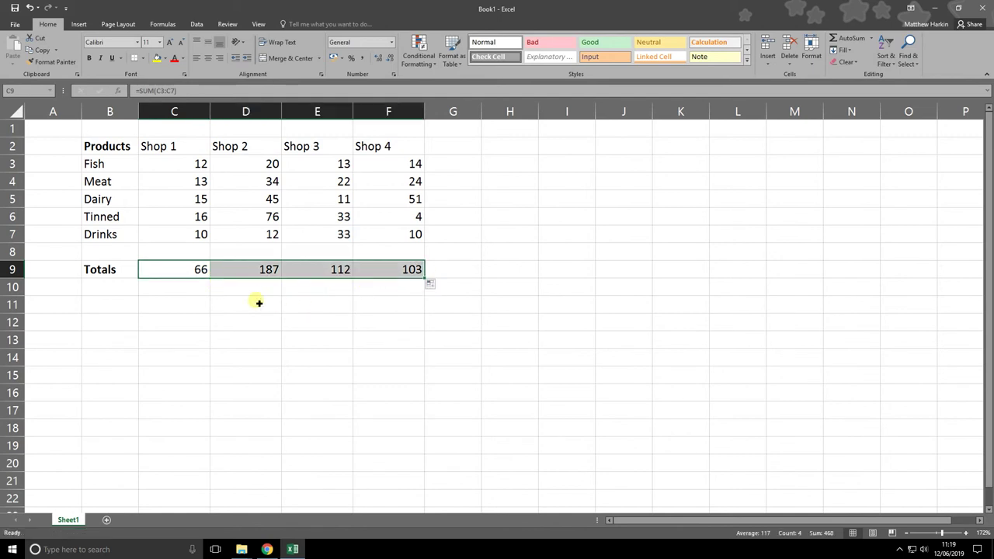
left_click(195, 306)
left_click(248, 274)
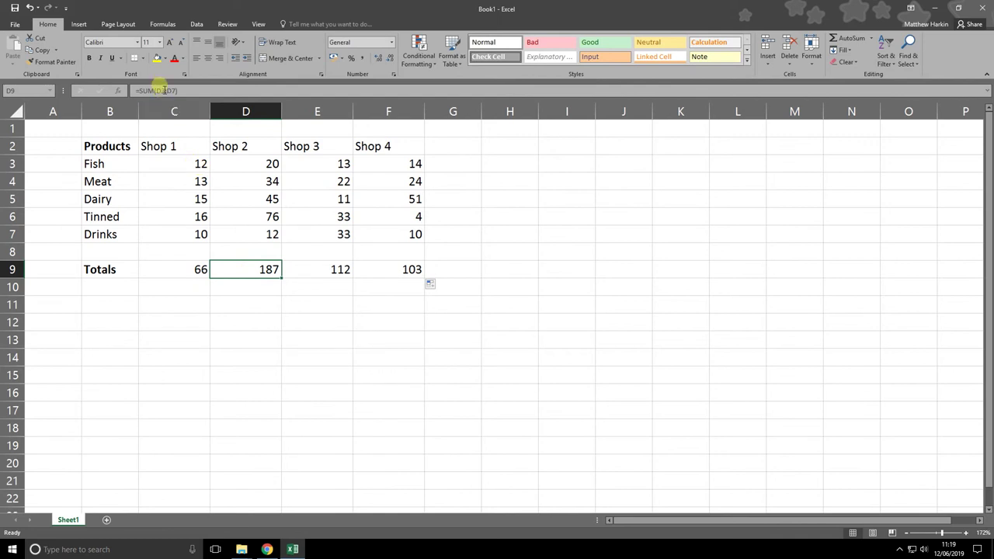
left_click(324, 271)
left_click(387, 269)
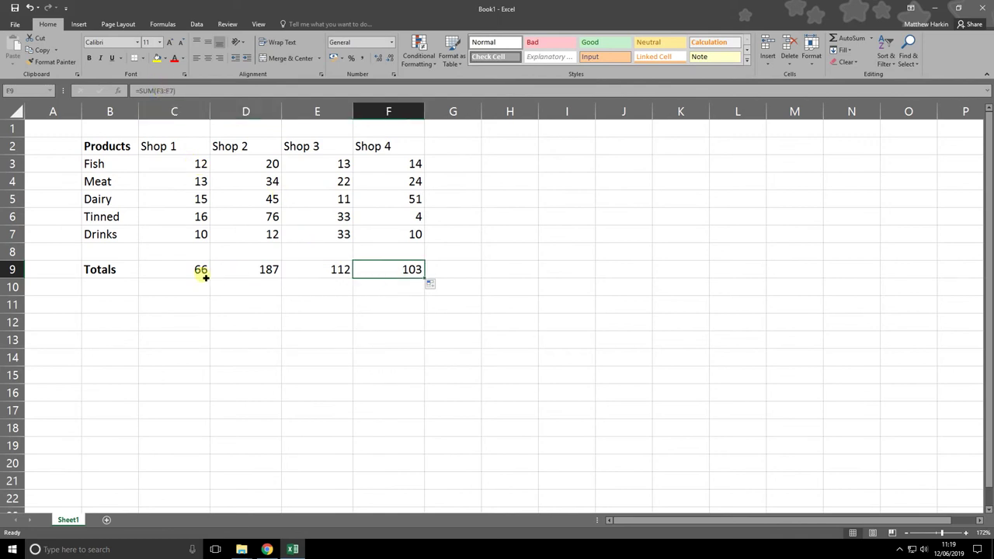
left_click(182, 275)
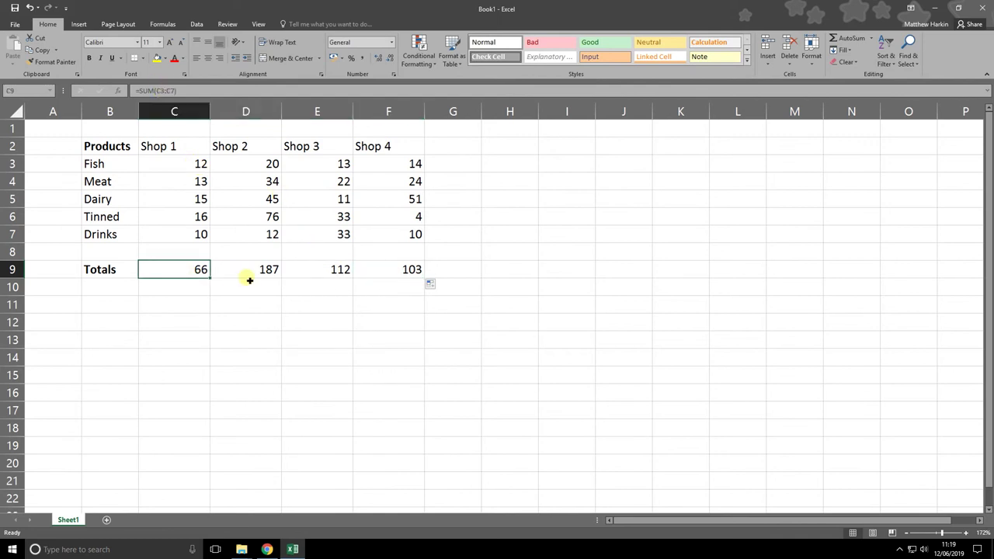
left_click(207, 312)
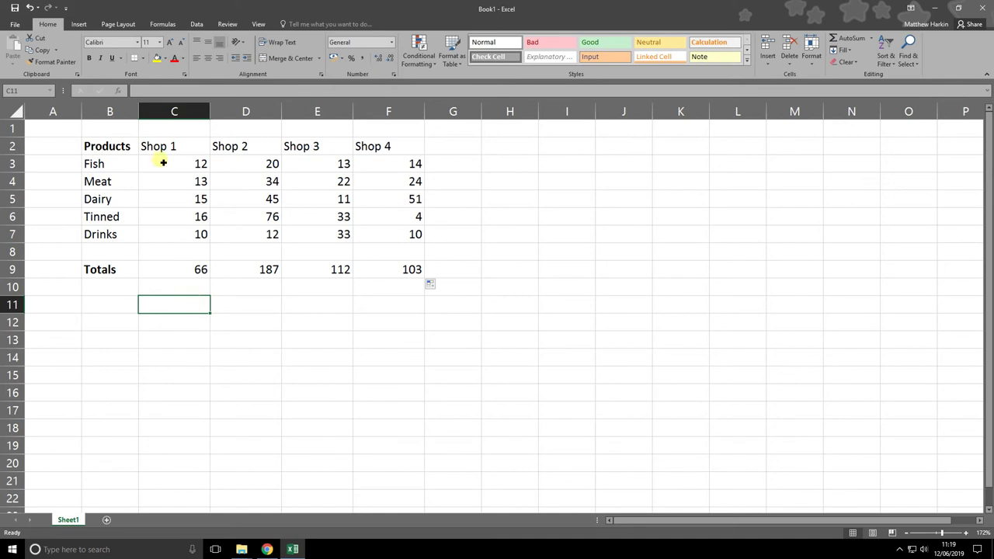
Style figures C3:F7 Neutral, product names B3:B7 Good, and shop headers C2:F2 60% - Accent5
left_click_drag(161, 162, 395, 242)
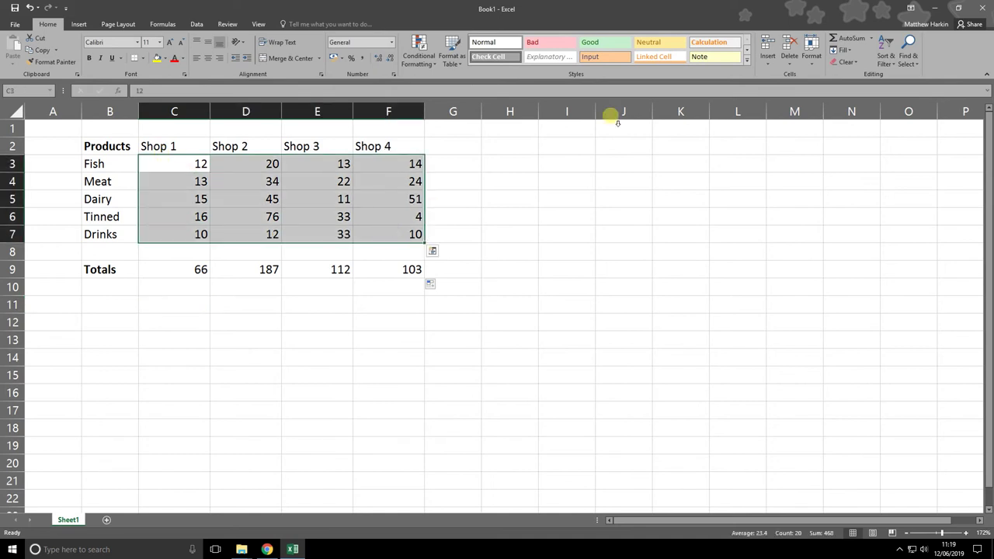
left_click(657, 48)
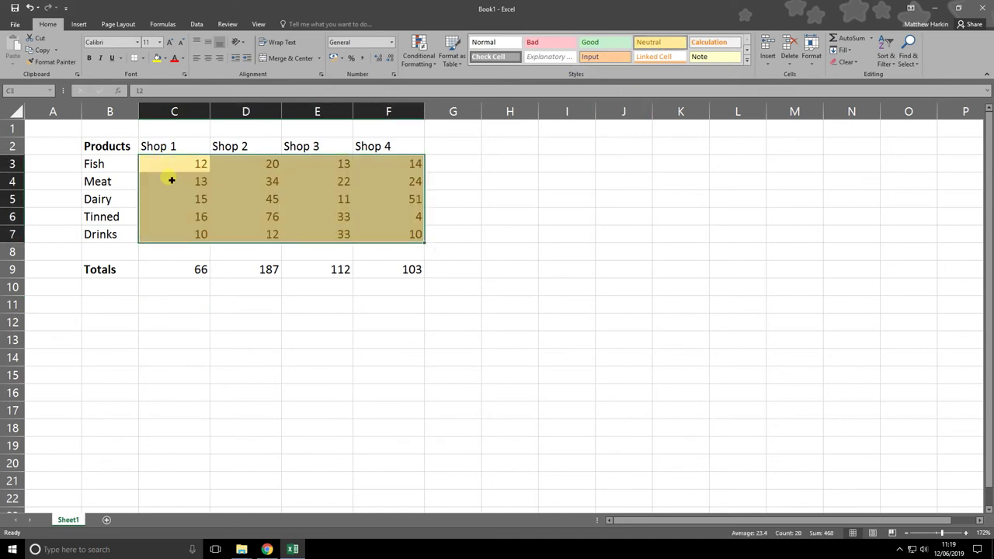
left_click_drag(122, 163, 113, 236)
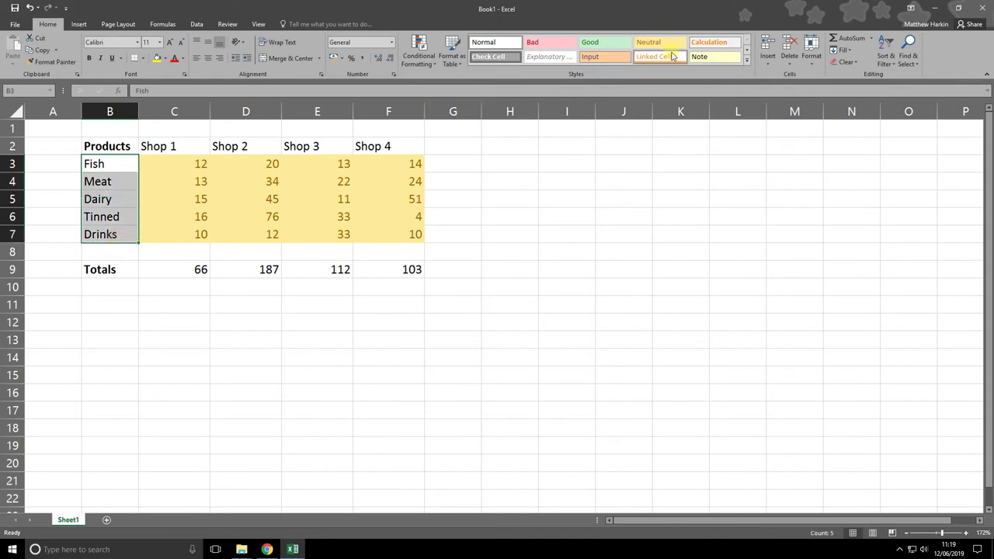
left_click(599, 43)
left_click(161, 149)
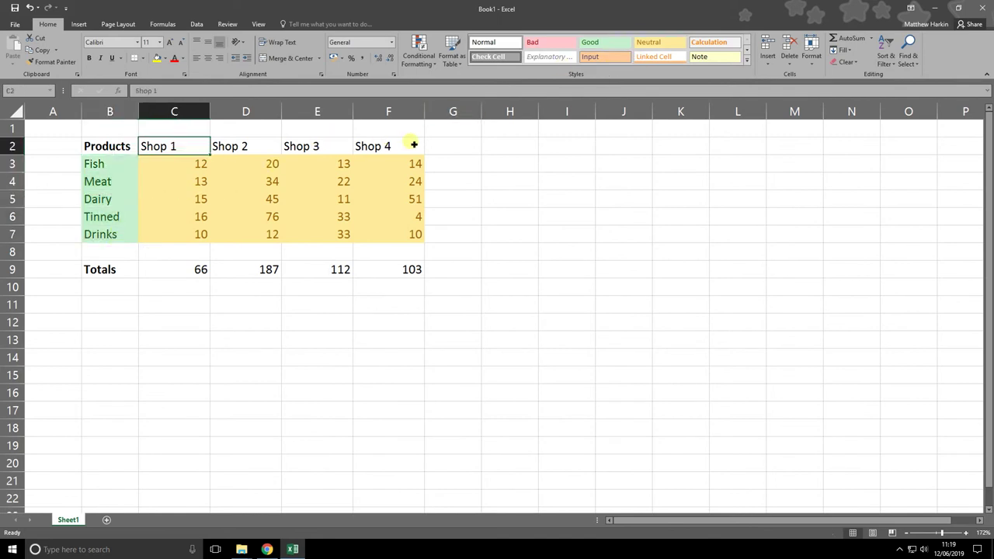
left_click(405, 146, "shift")
left_click(747, 62)
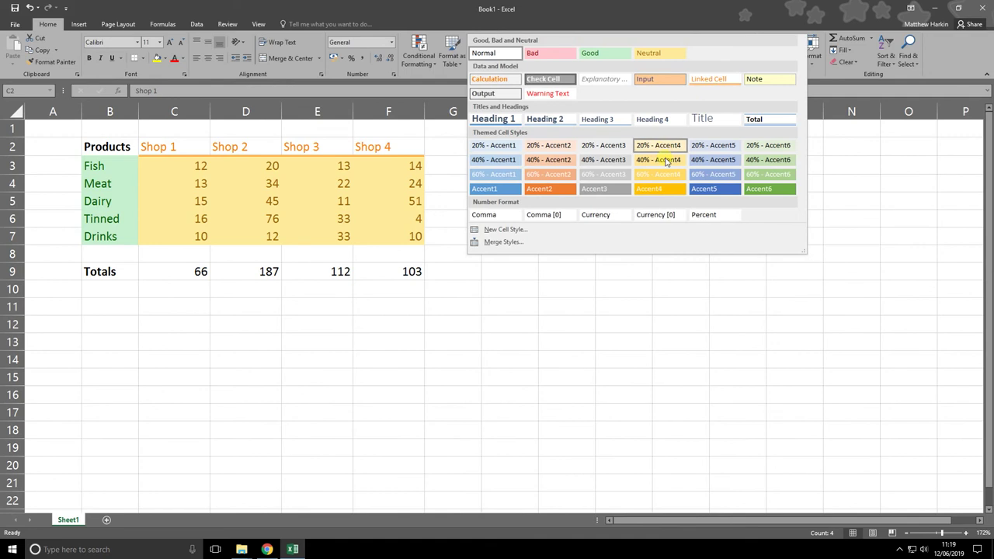
left_click(703, 177)
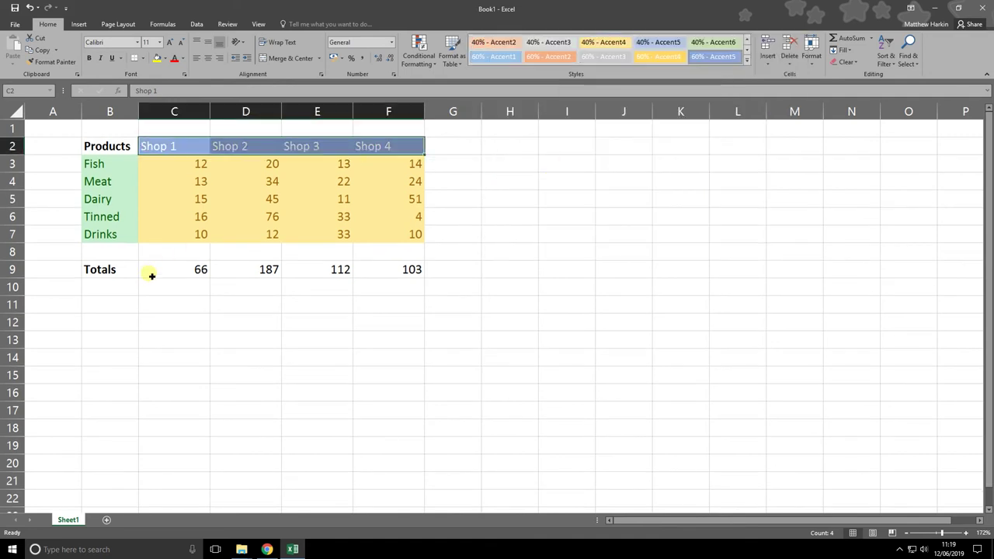
Style totals C9:F9 Good and the Products and Totals labels Check Cell
left_click_drag(150, 272, 402, 271)
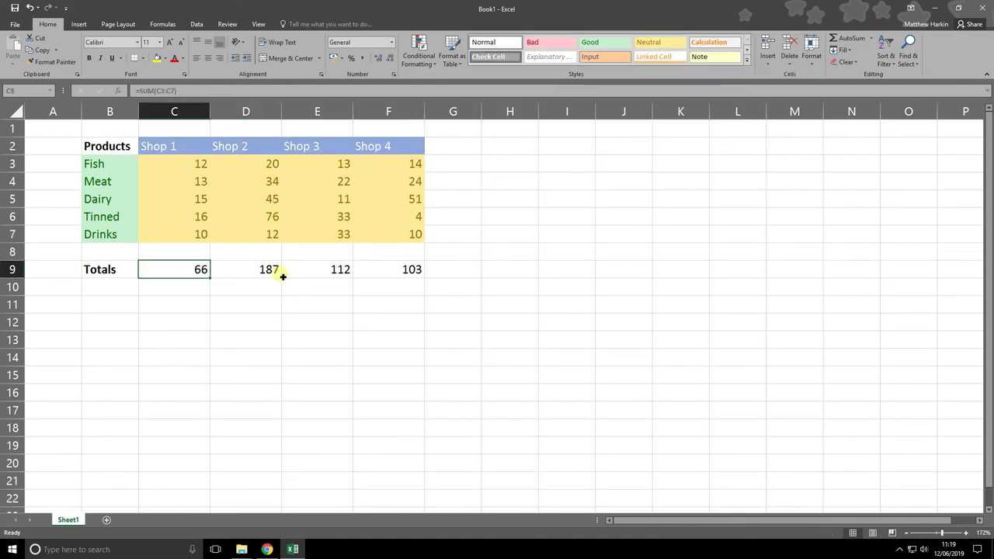
left_click(615, 44)
left_click(109, 146)
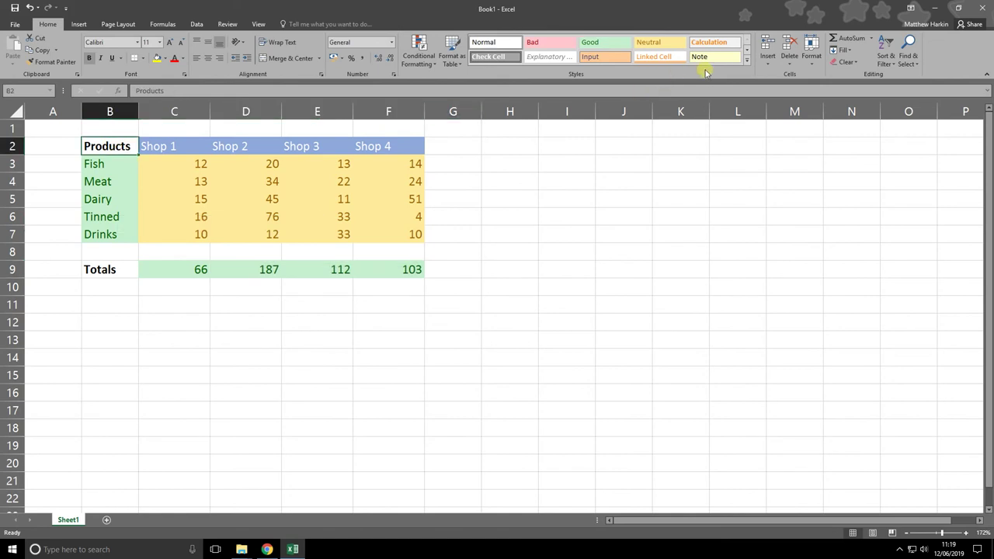
left_click(488, 56)
left_click(121, 279)
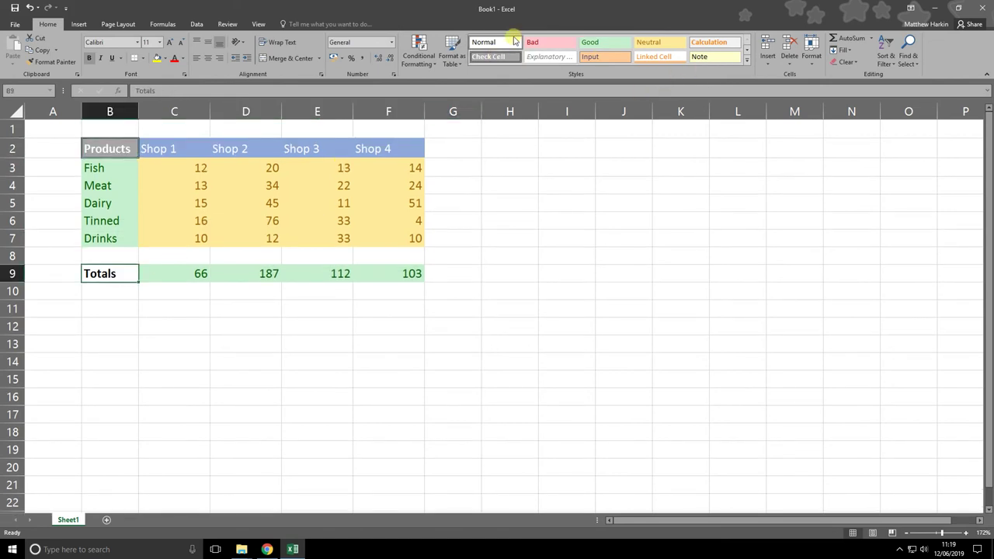
left_click(488, 56)
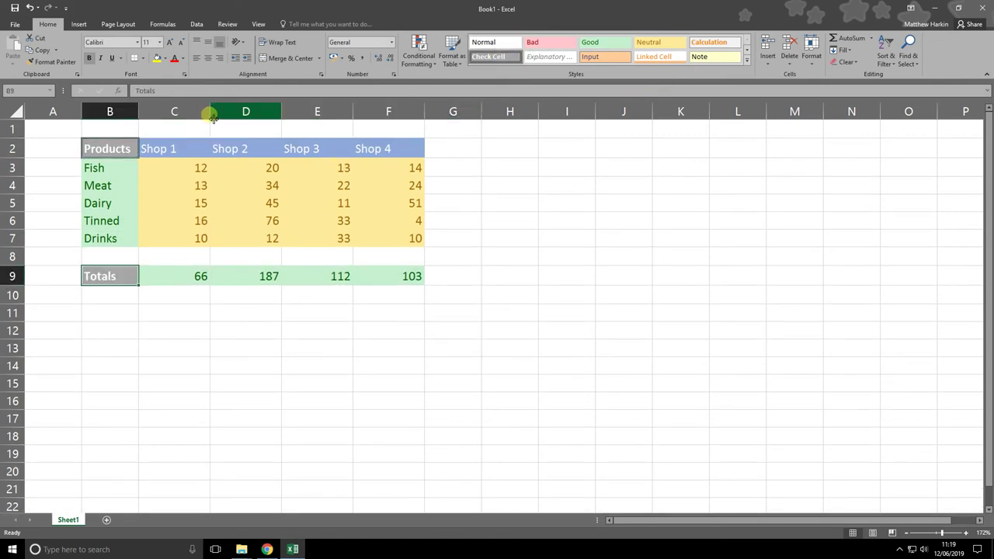
Save As 'Shop totals' into the Documents folder of the college OneDrive
left_click(15, 24)
left_click(26, 131)
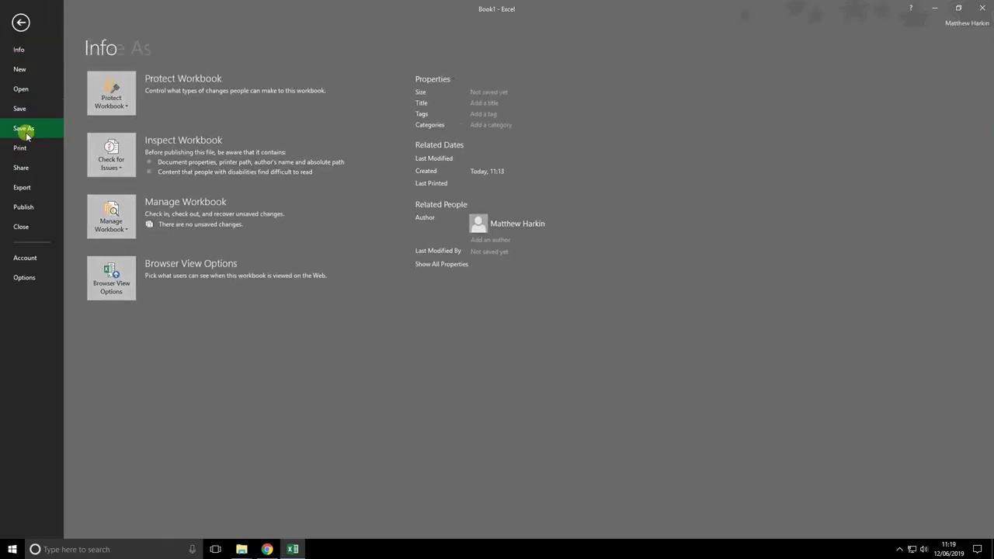
left_click(144, 237)
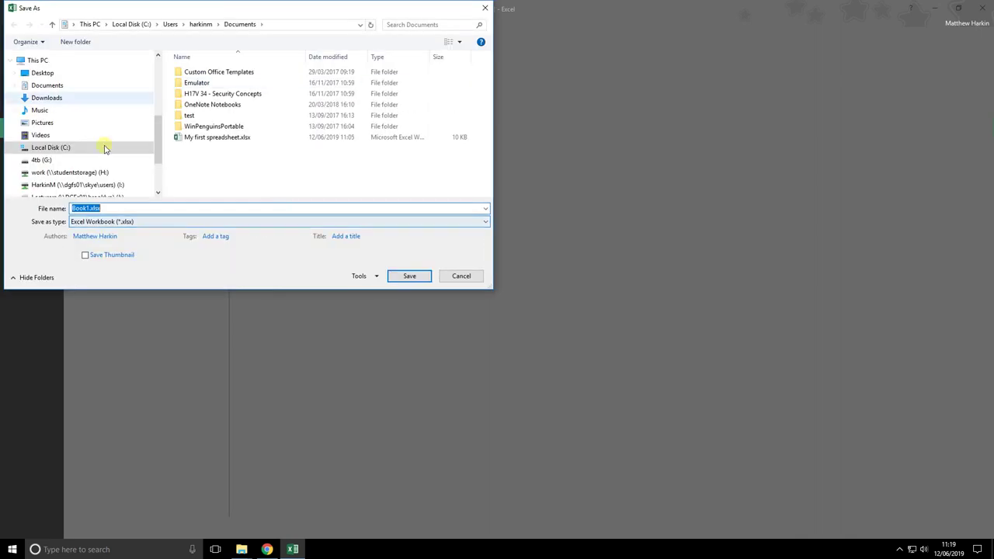
left_click_drag(160, 133, 159, 89)
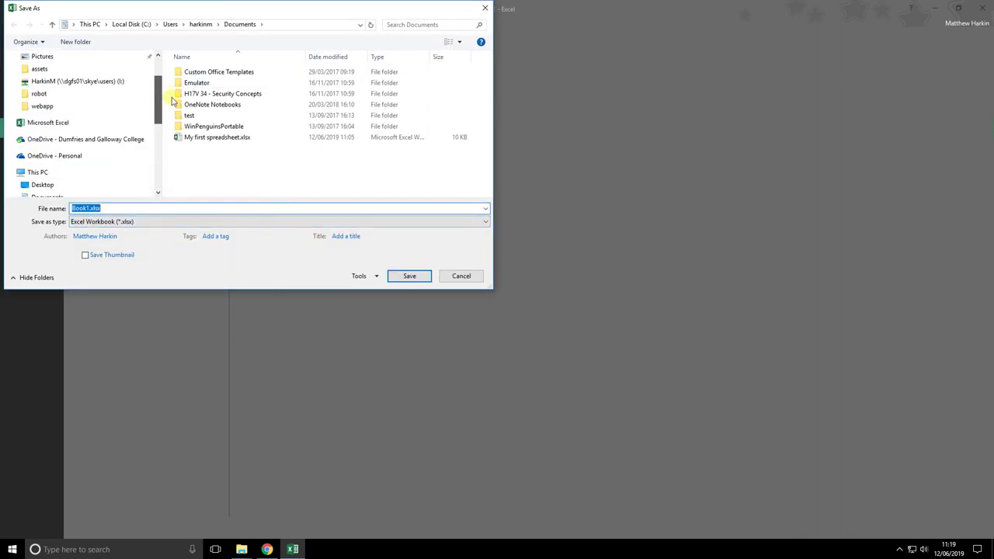
left_click(115, 139)
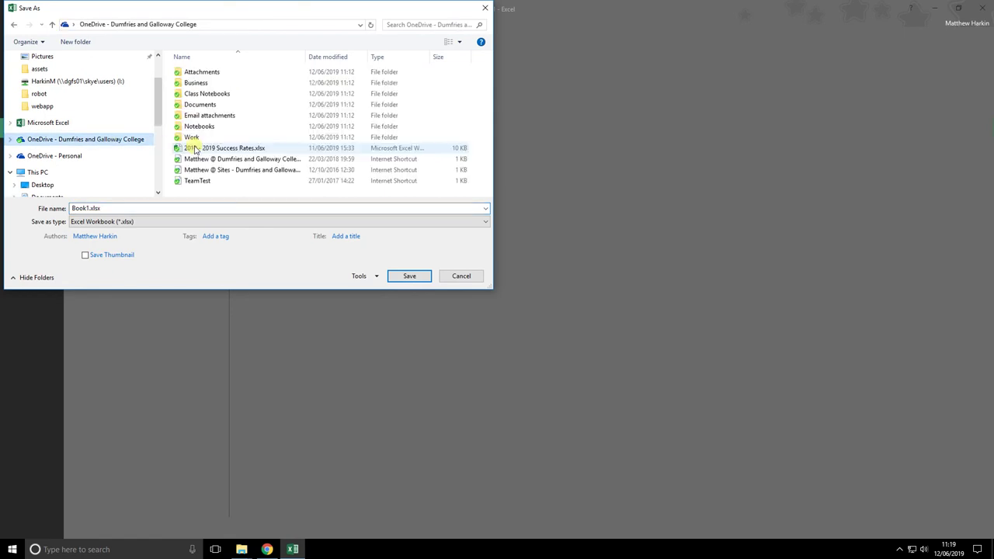
double_click(196, 104)
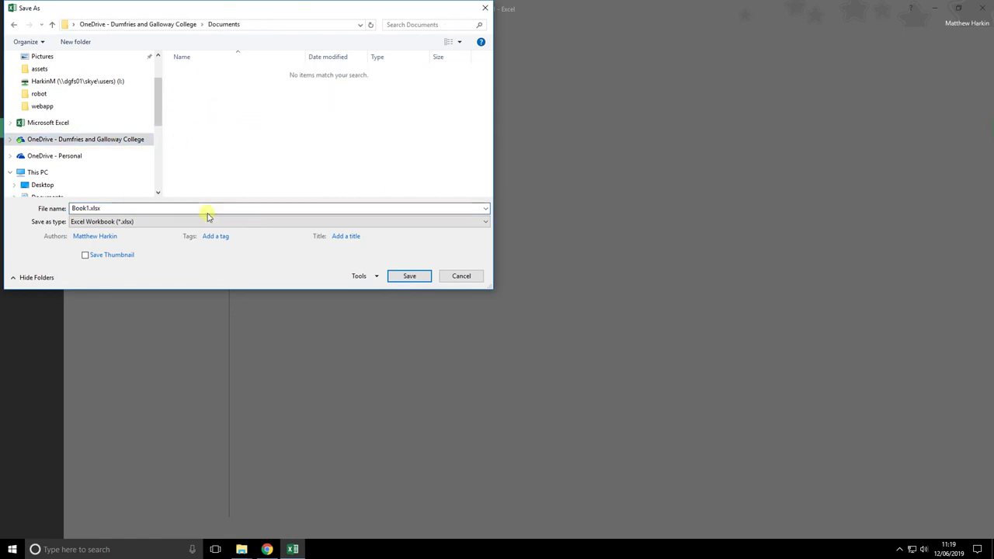
double_click(106, 208)
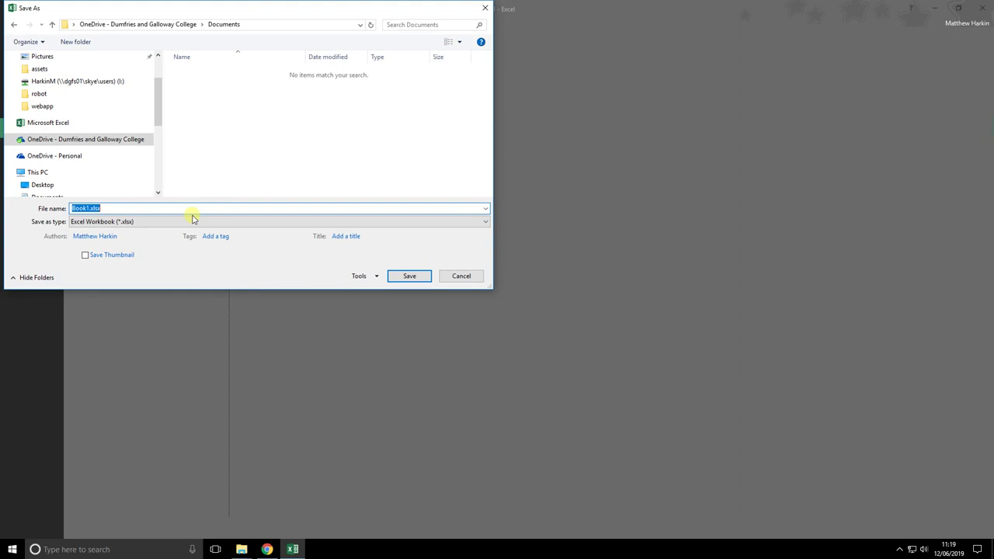
type("Shop totals")
key("Return")
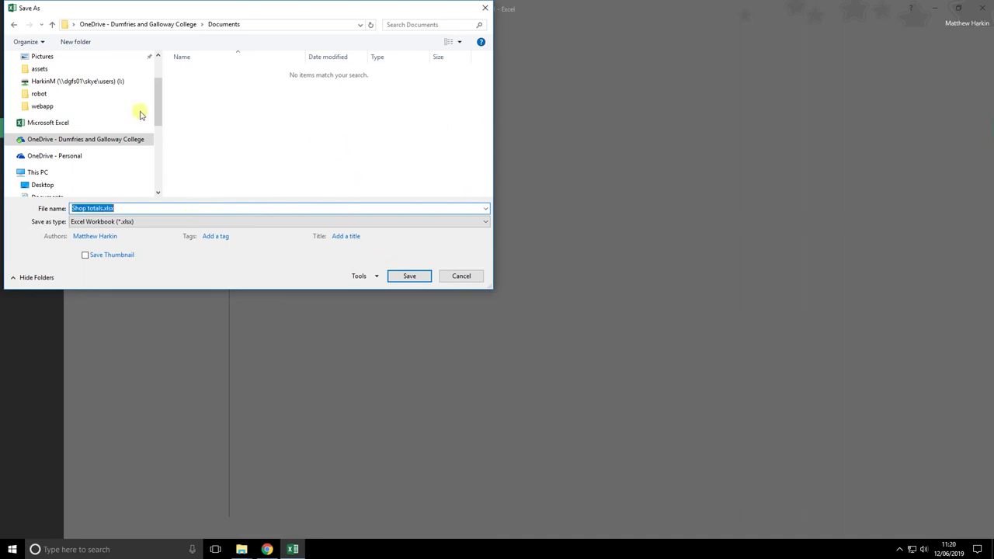
Finish saving Shop totals.xlsx to OneDrive, then close the workbook
left_click(396, 278)
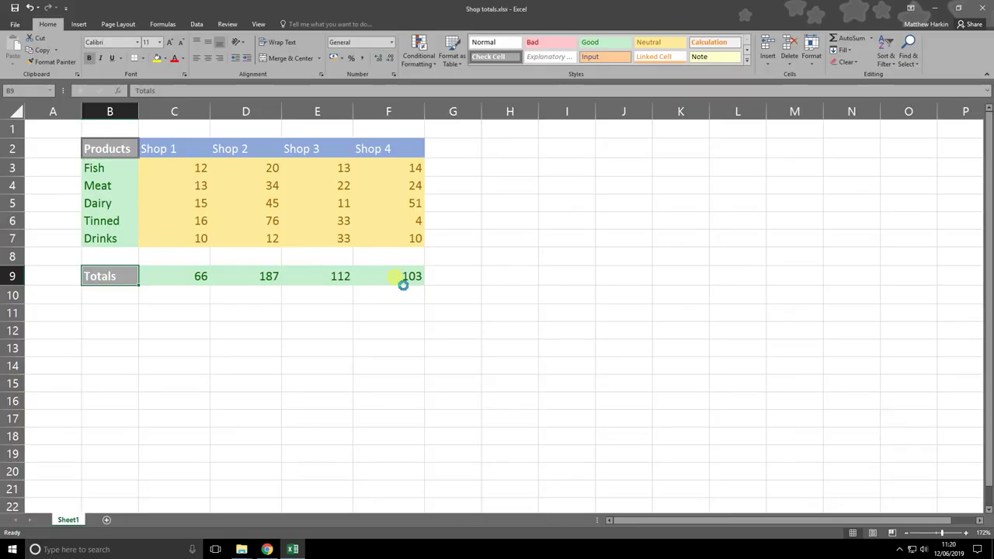
left_click(11, 26)
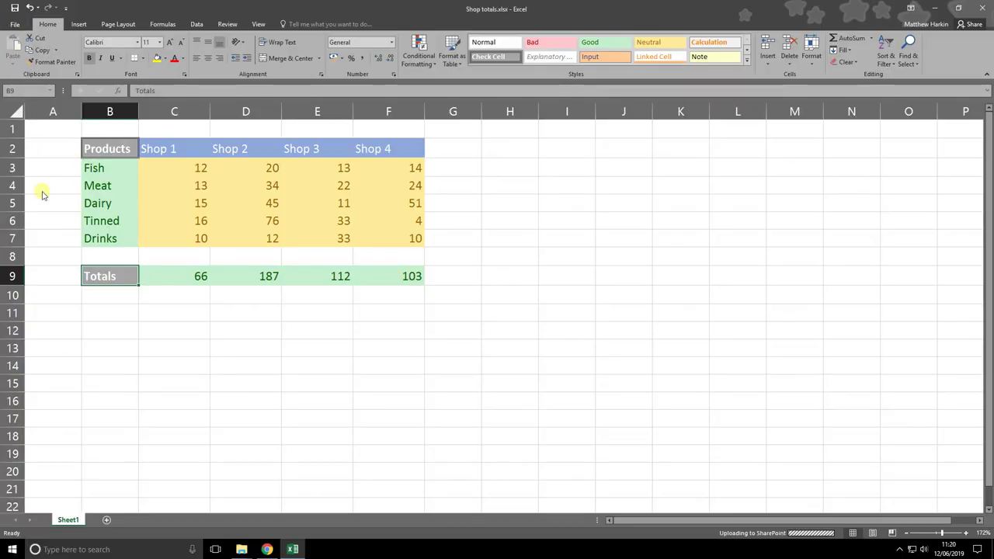
left_click(47, 244)
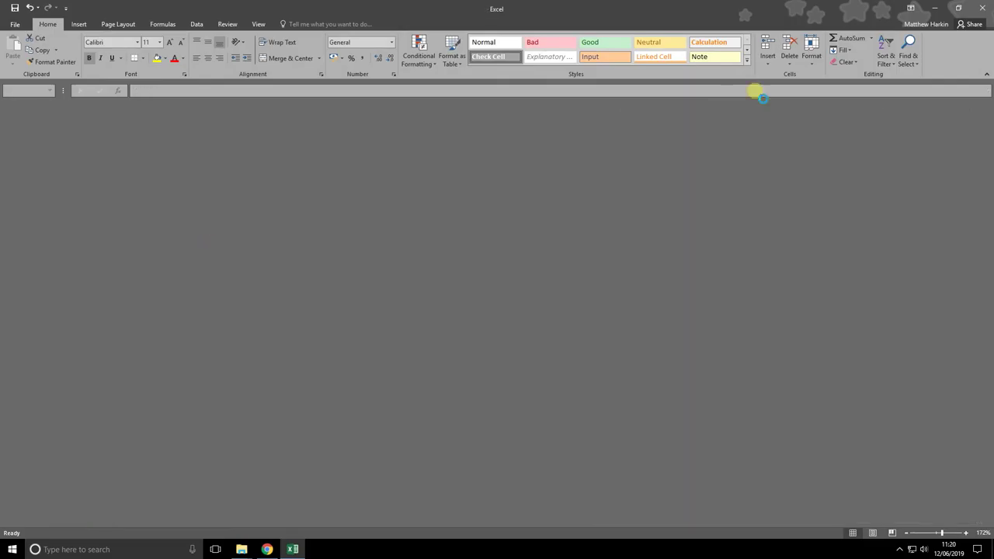